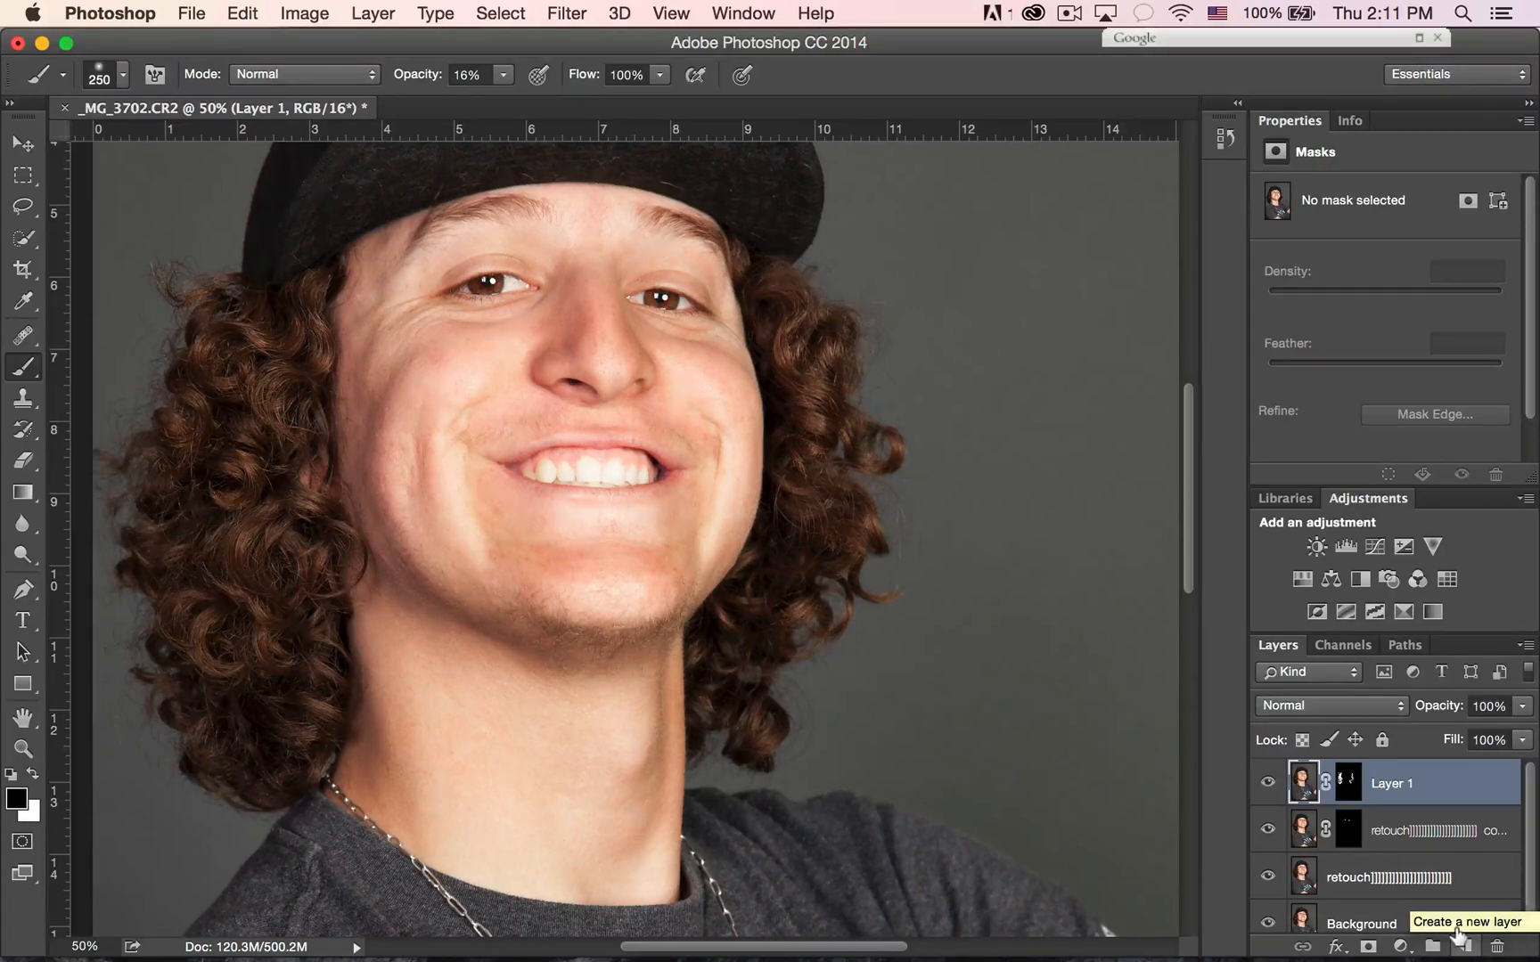
Step: Add a layer named d&B in Soft Light mode filled with 50% gray, and switch its visibility off and on
alt+click(1458, 936)
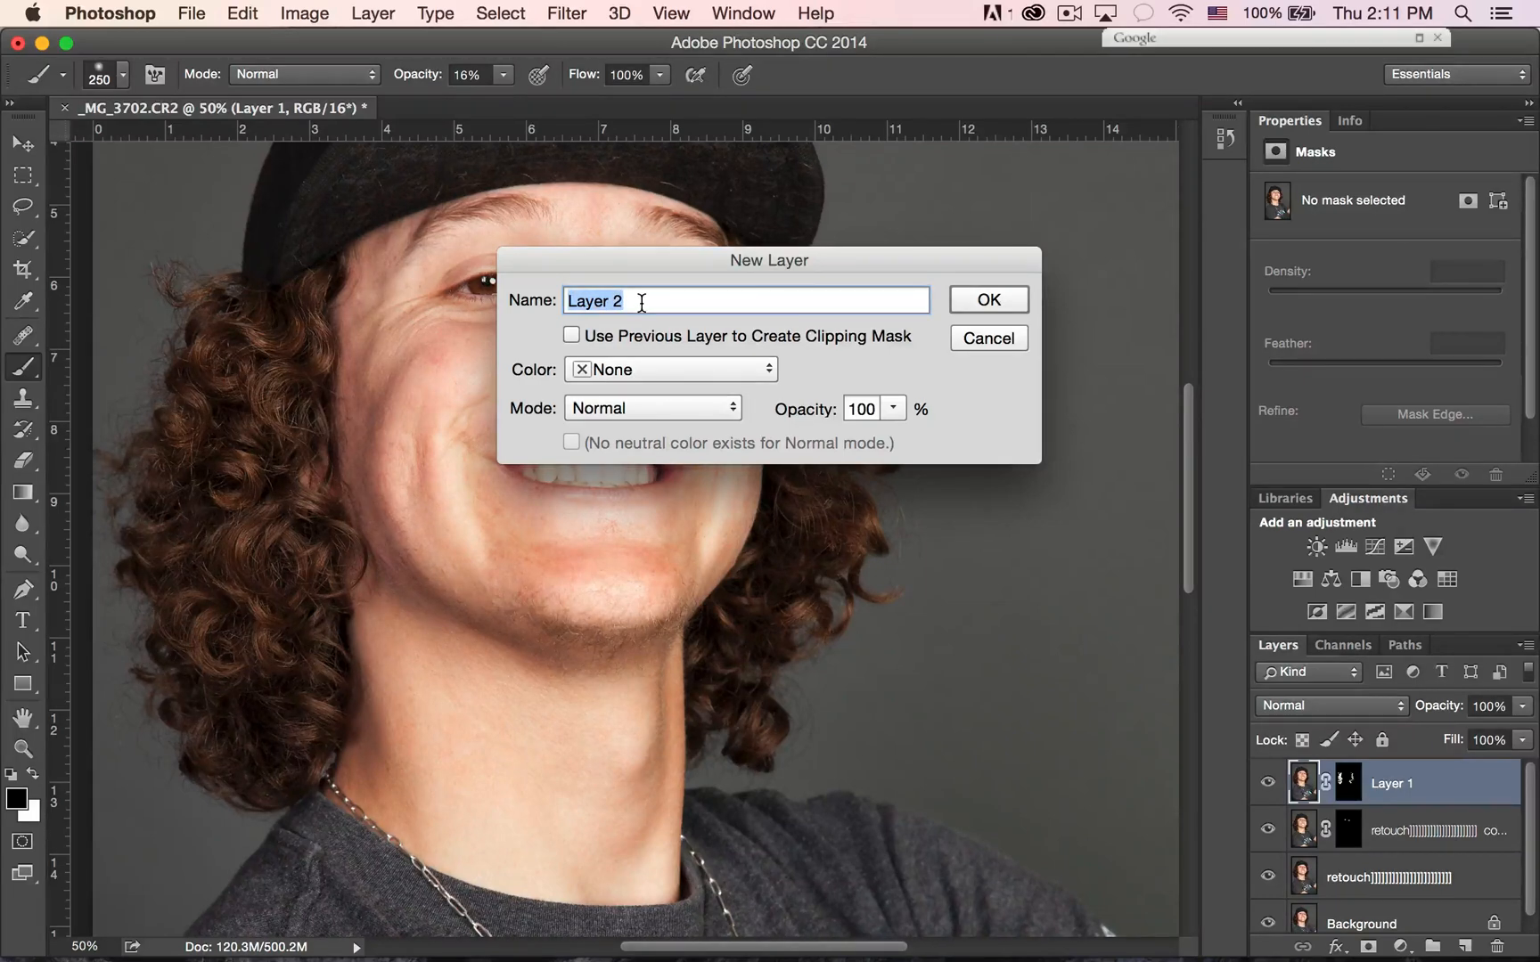
text(d&B)
click(657, 408)
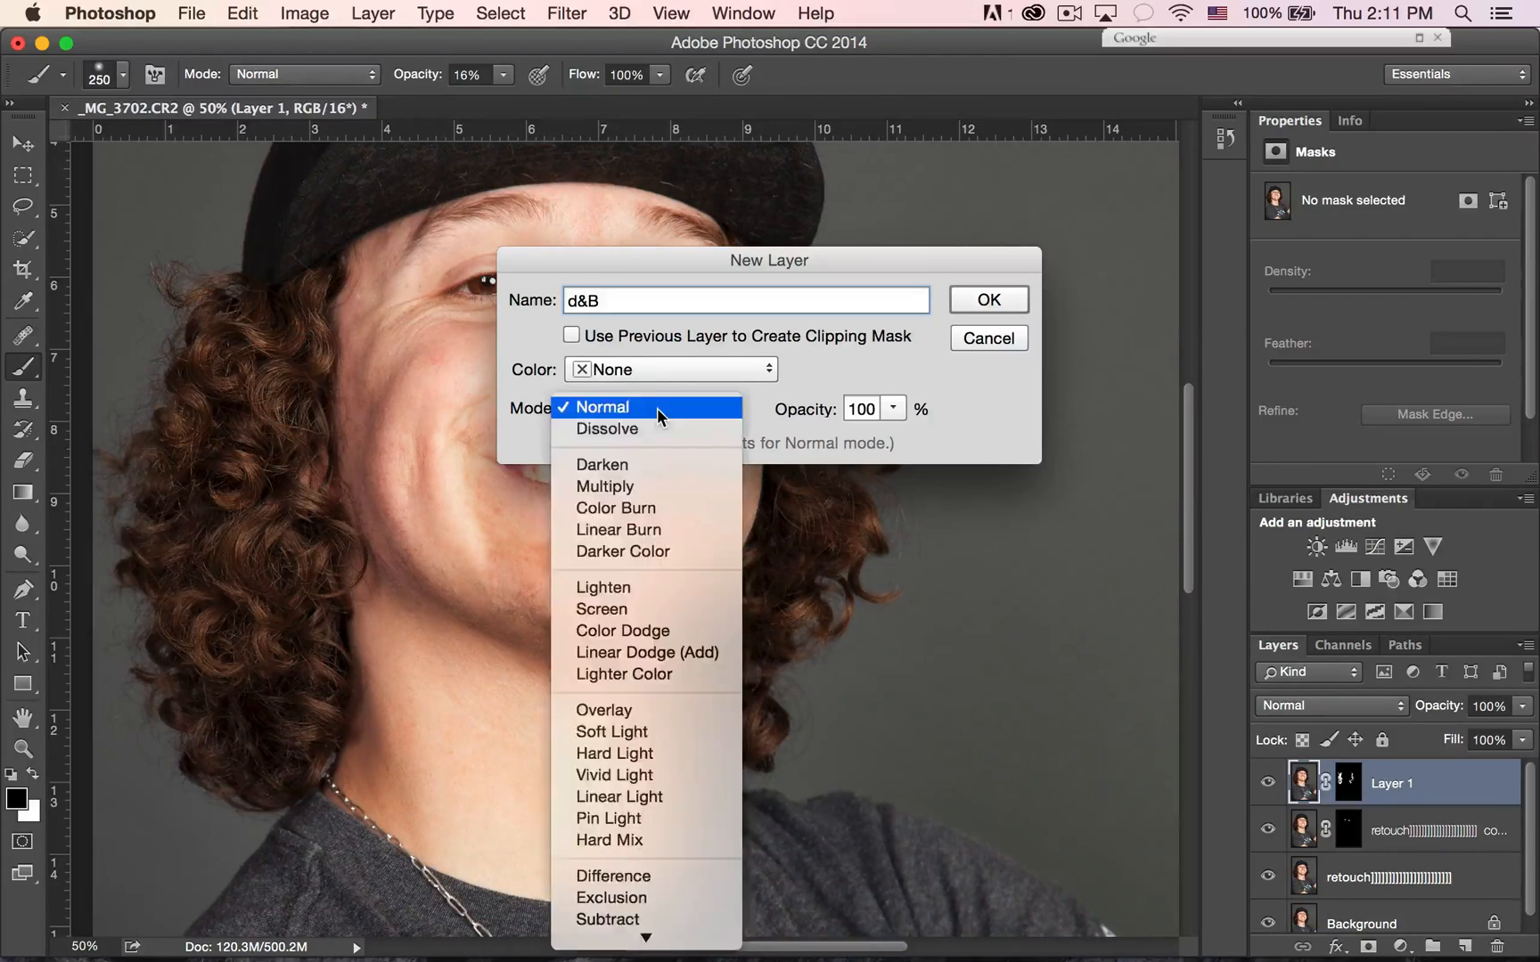
click(630, 739)
click(625, 443)
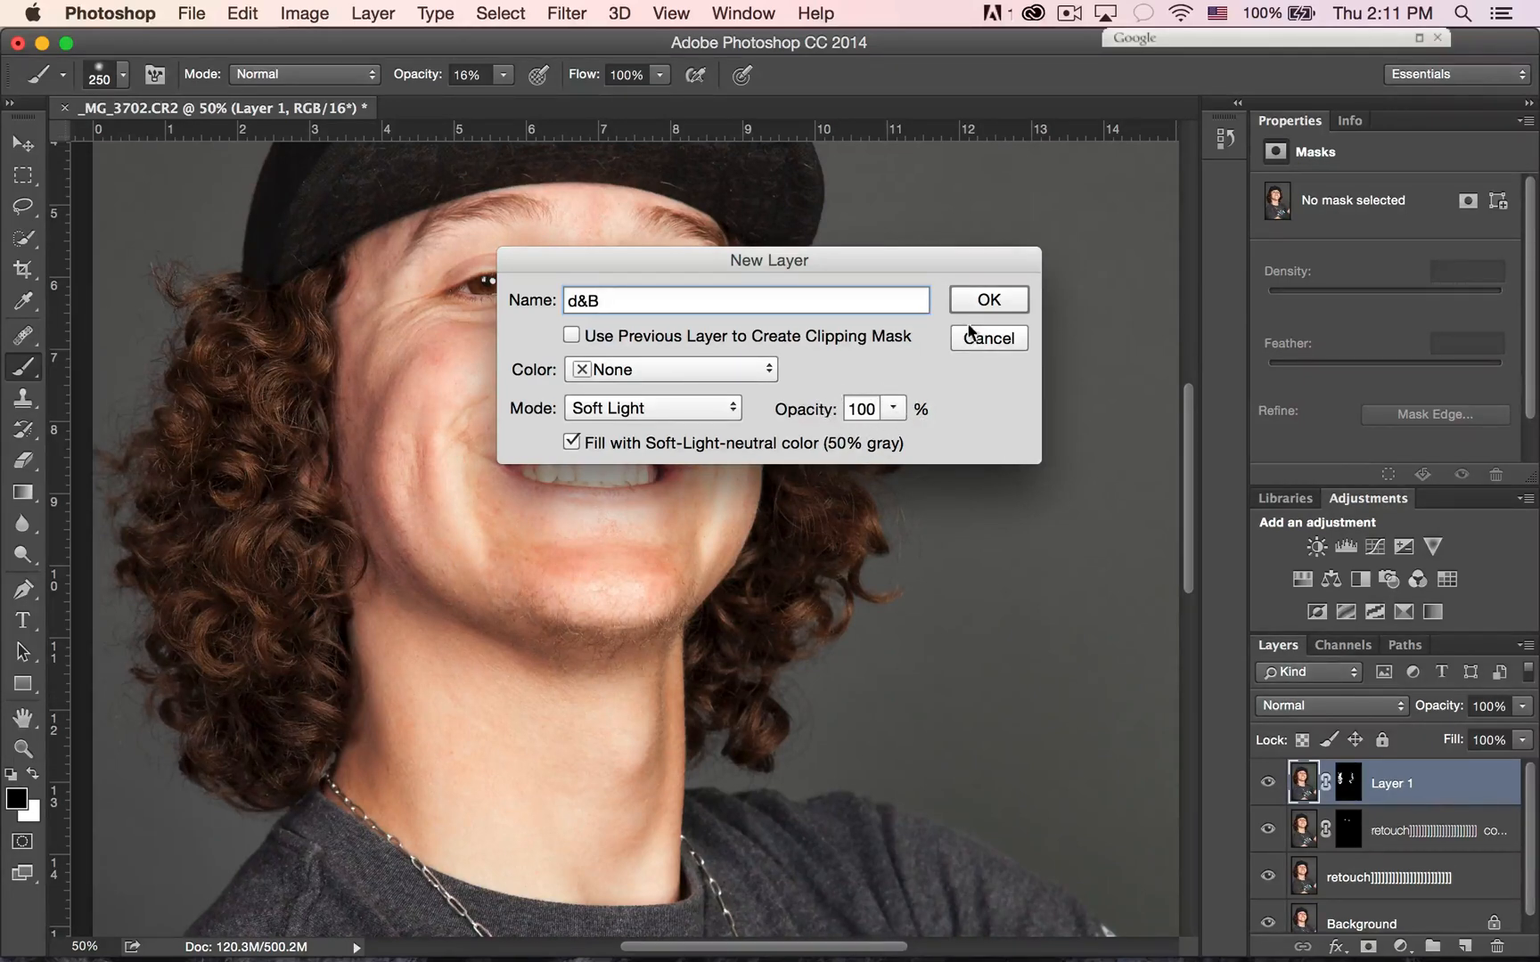
click(985, 303)
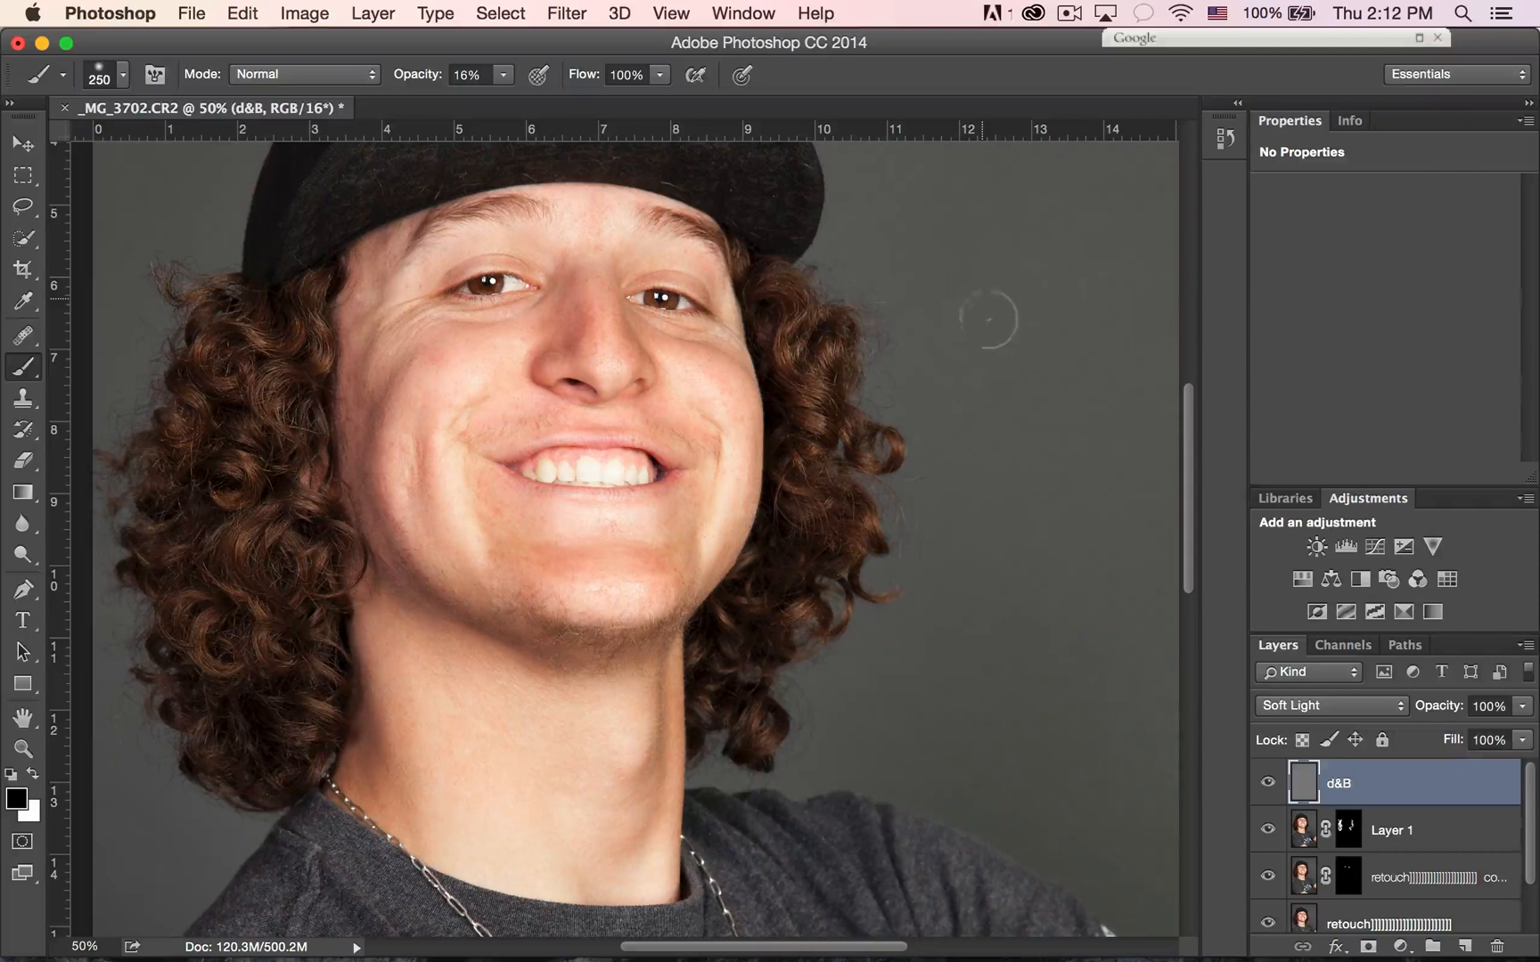
click(1265, 777)
click(1266, 777)
Step: Set the brush opacity to 30% and paint black over the left edge of the face, the jawline and the adjacent hair
drag(408, 72, 428, 78)
mouse_move(355, 323)
mouse_down()
mouse_move(382, 256)
mouse_move(364, 486)
mouse_move(401, 570)
mouse_move(526, 655)
mouse_up()
mouse_move(338, 477)
mouse_down()
mouse_move(298, 365)
mouse_move(258, 646)
mouse_up()
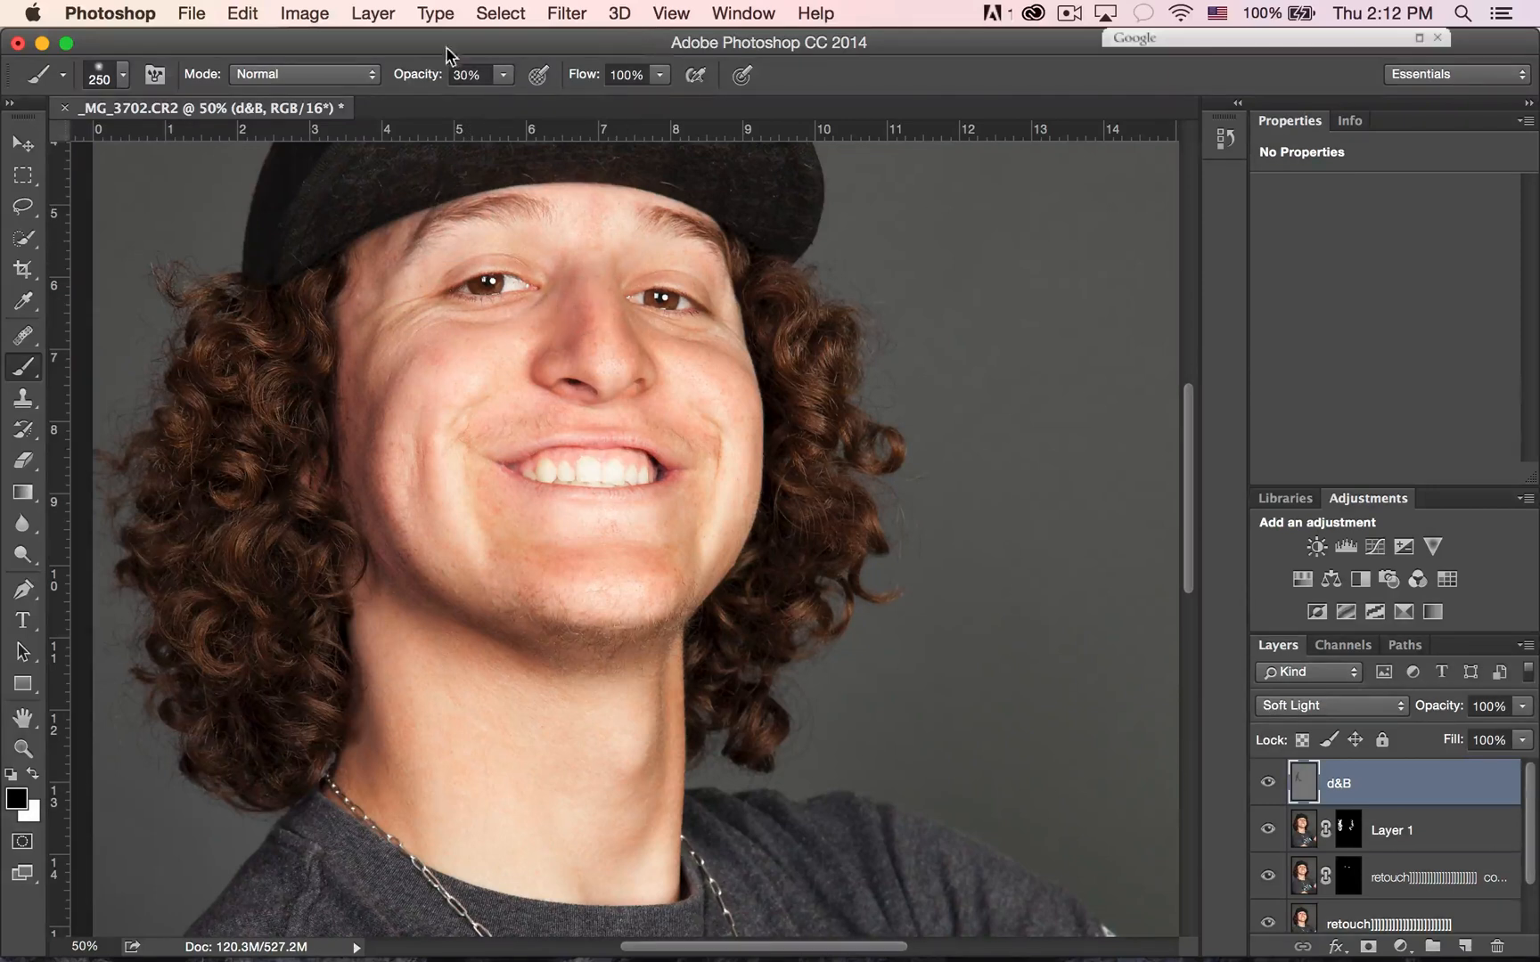
Step: Set the brush opacity to 18% and burn the side of the nose, the shadowed neck and the forehead under the cap
drag(426, 69, 408, 71)
drag(571, 284, 544, 358)
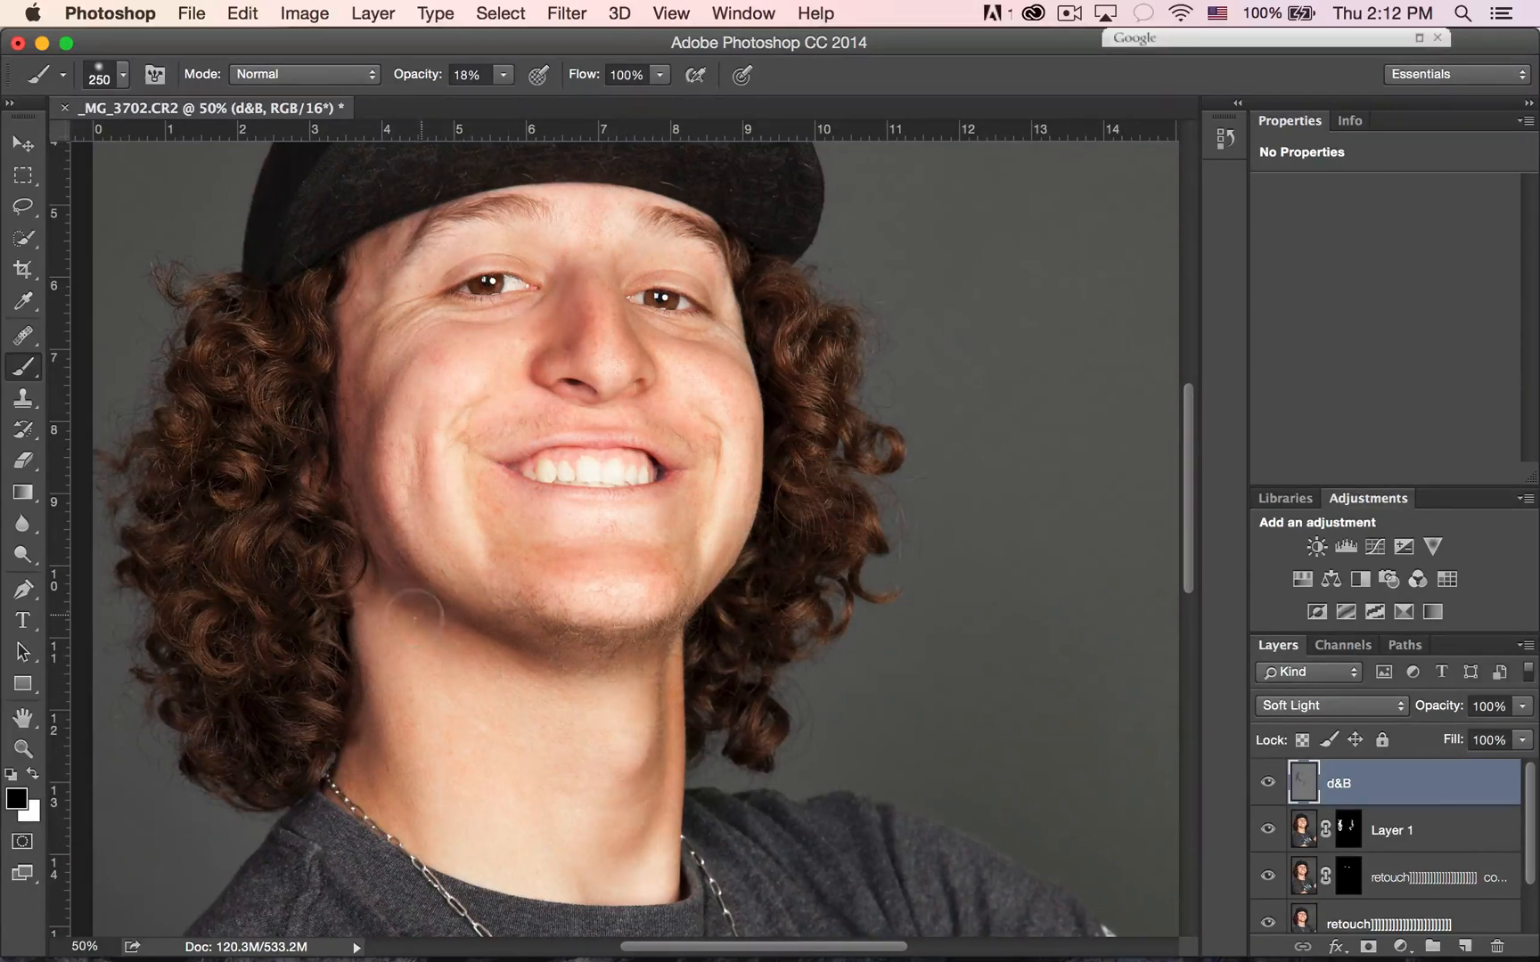
drag(381, 590, 353, 799)
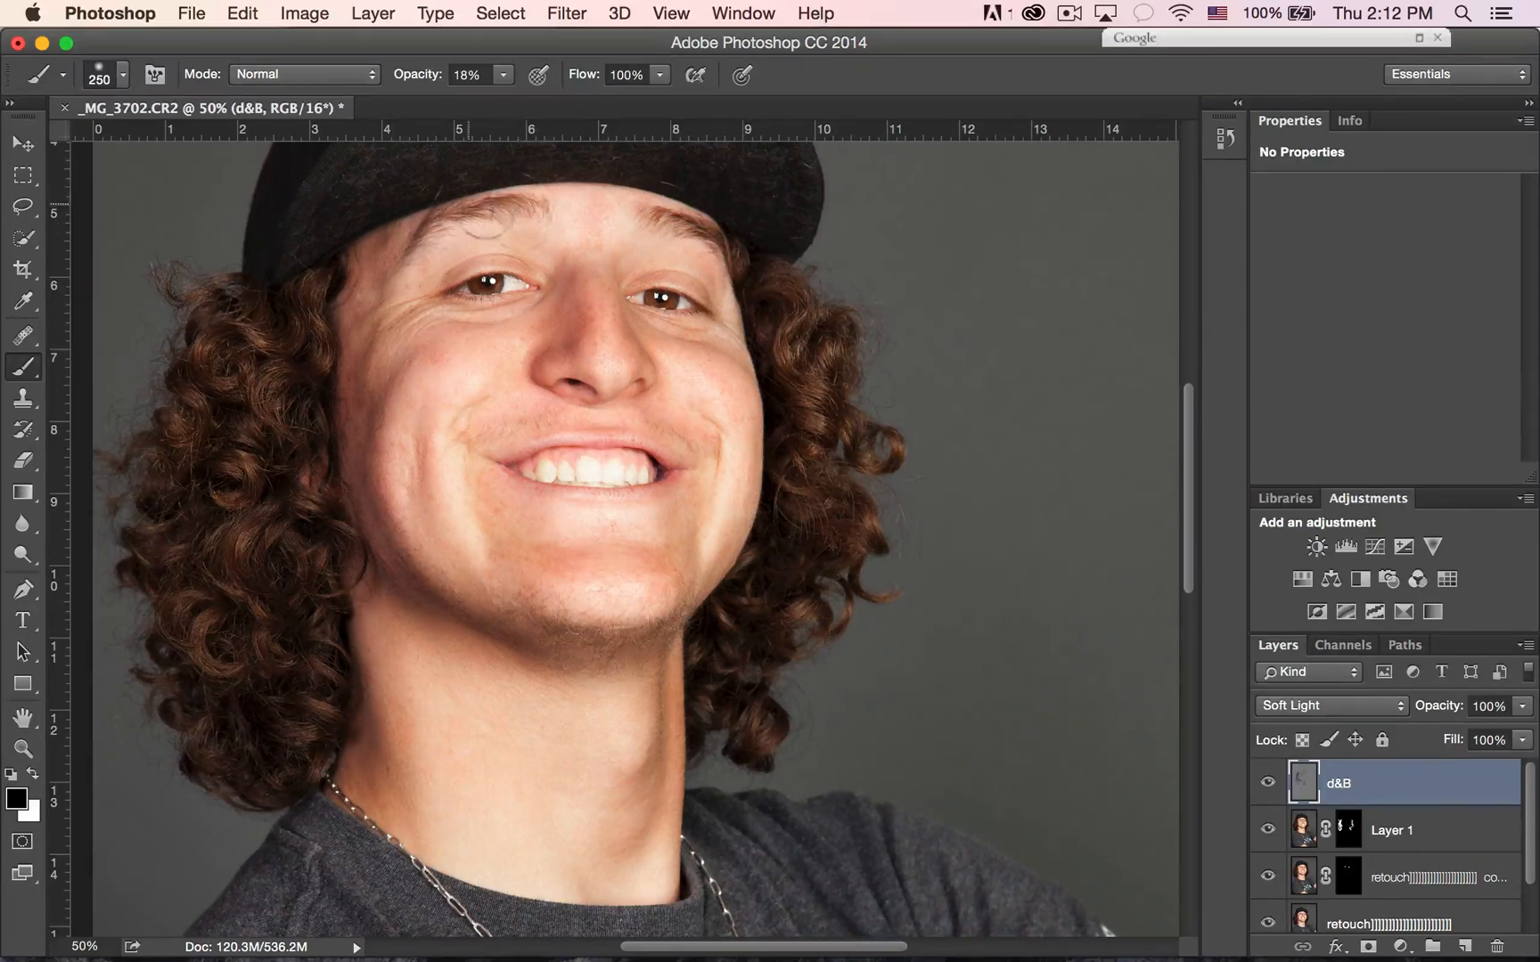
mouse_move(466, 205)
mouse_down()
mouse_move(484, 187)
mouse_move(600, 225)
mouse_up()
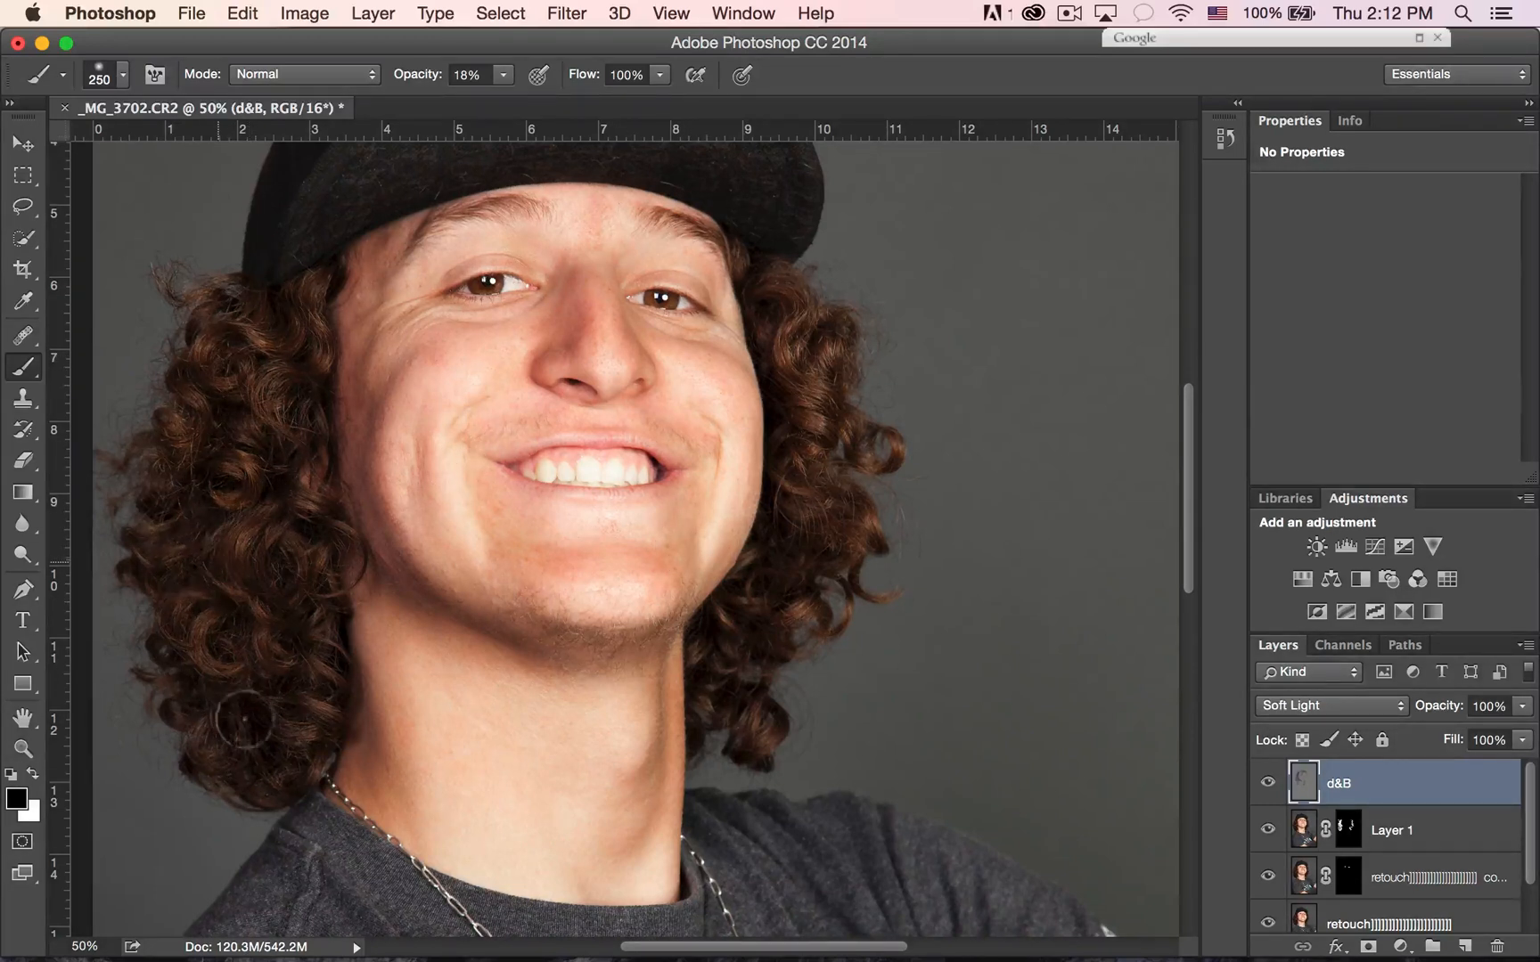
Step: Compare the portrait with and without the d&B layer, both close up and at 25% zoom
click(1266, 781)
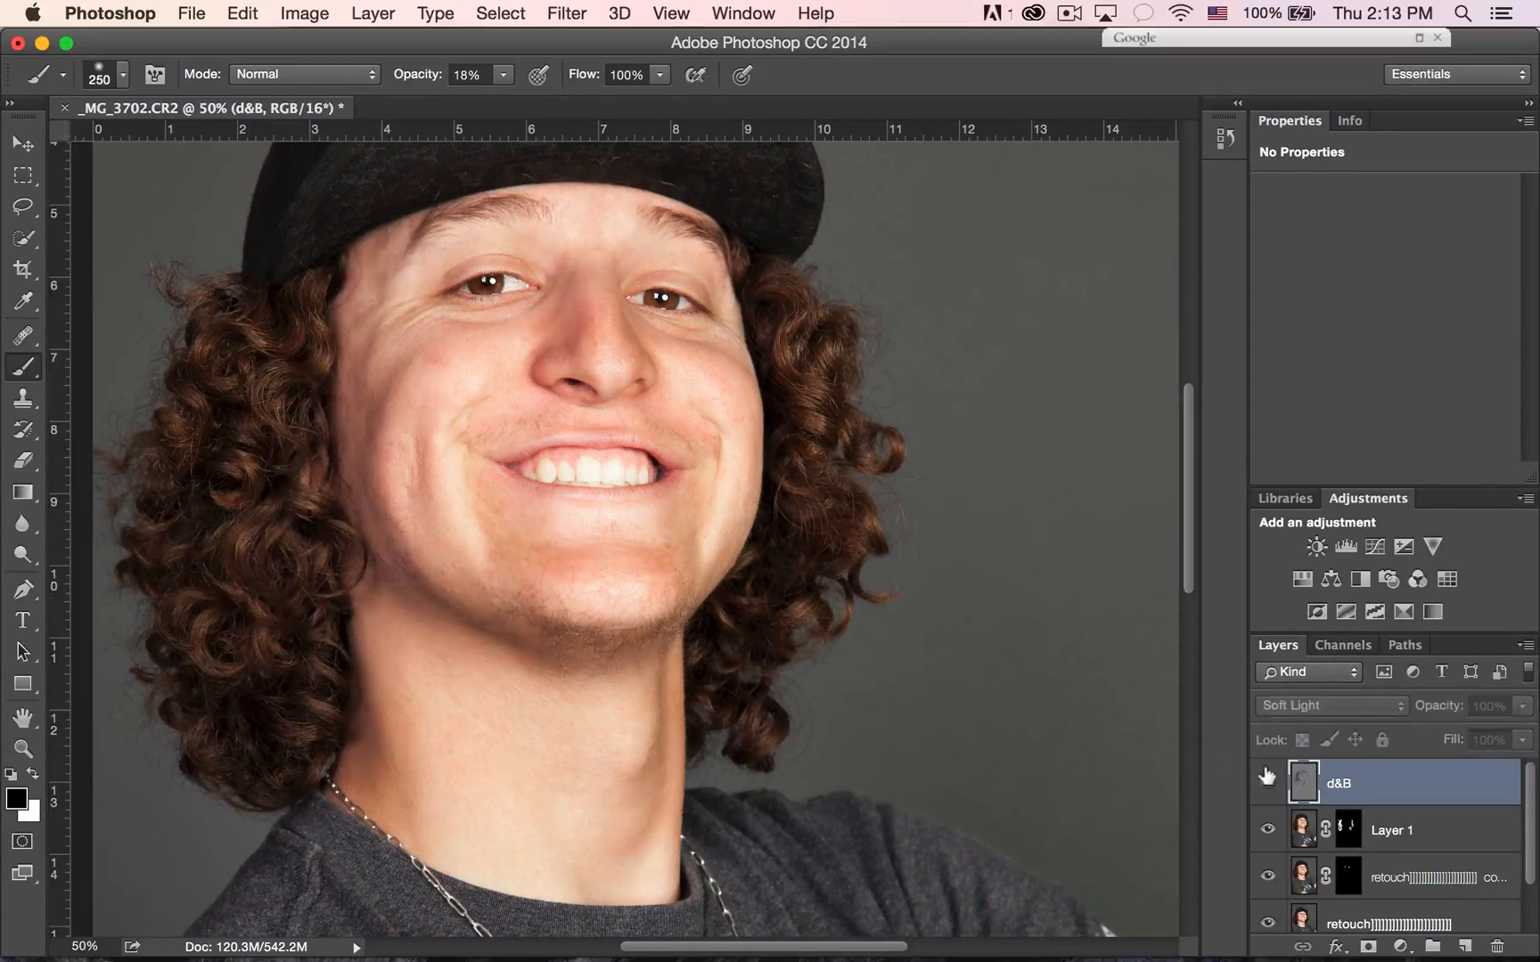
click(1266, 778)
click(1266, 778)
click(1266, 779)
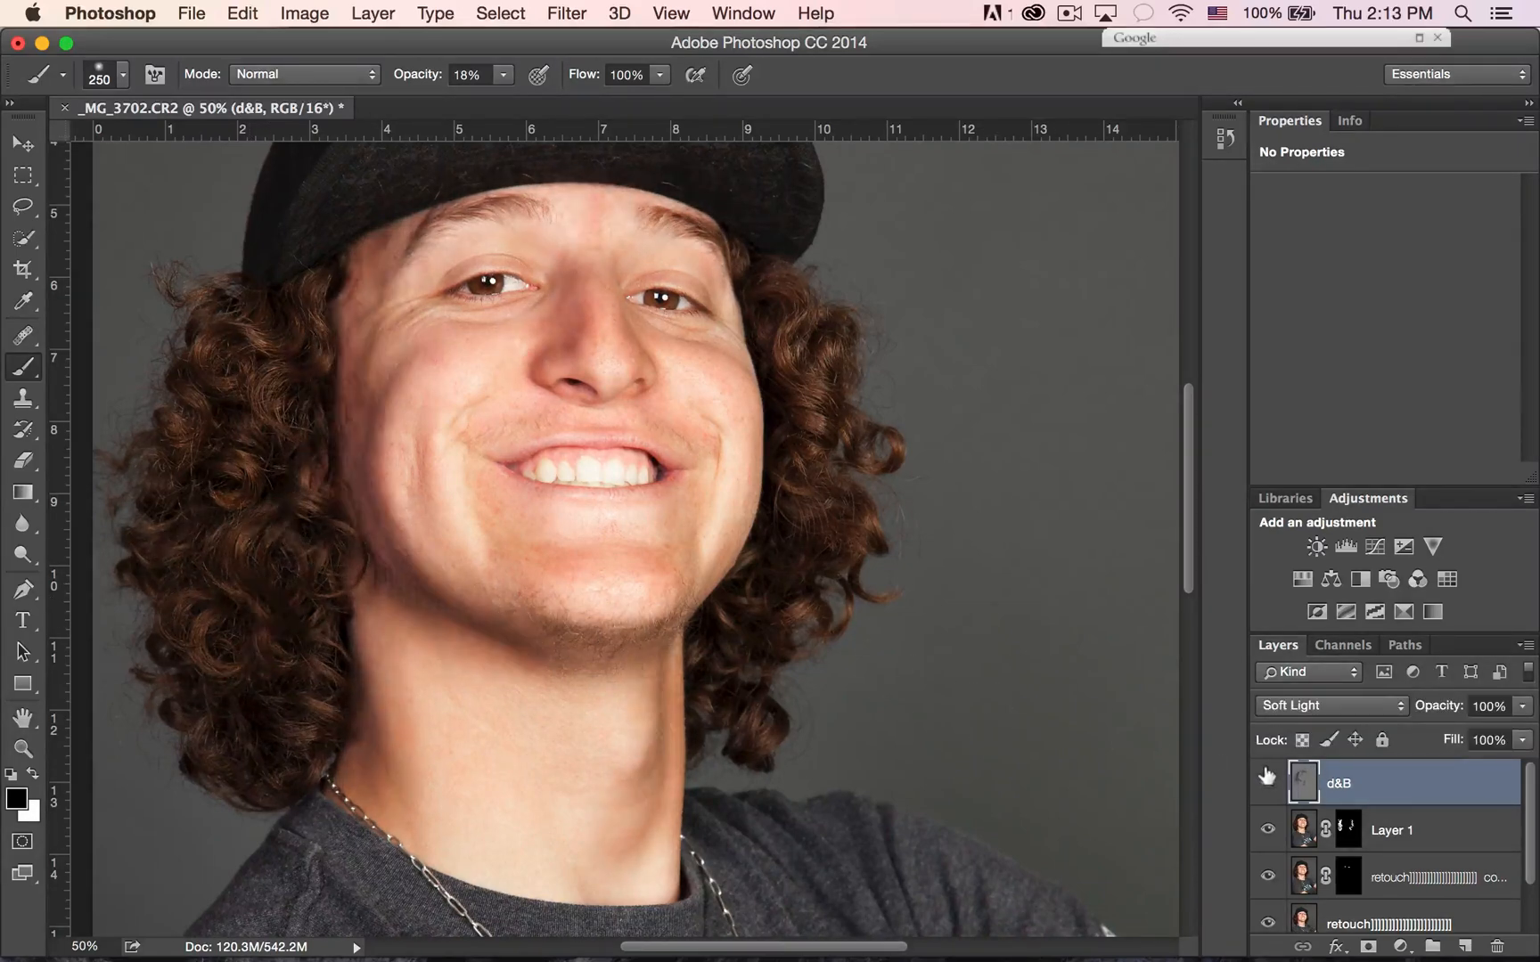
click(1266, 778)
click(1266, 779)
click(1266, 779)
click(1266, 778)
key(super+minus)
key(super+minus)
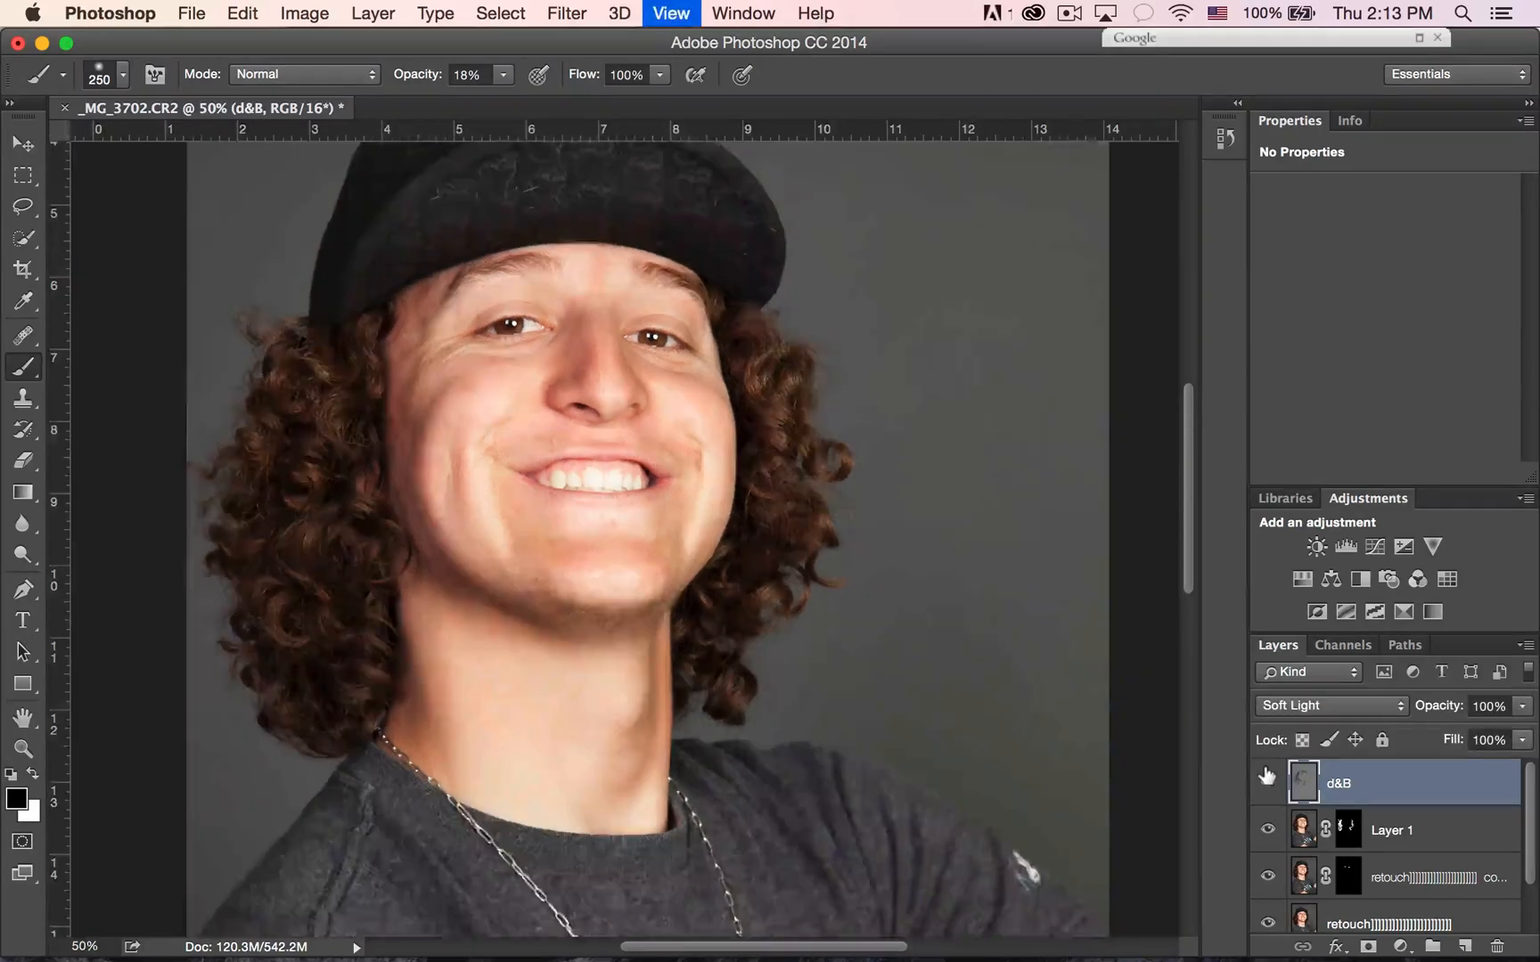
click(1266, 779)
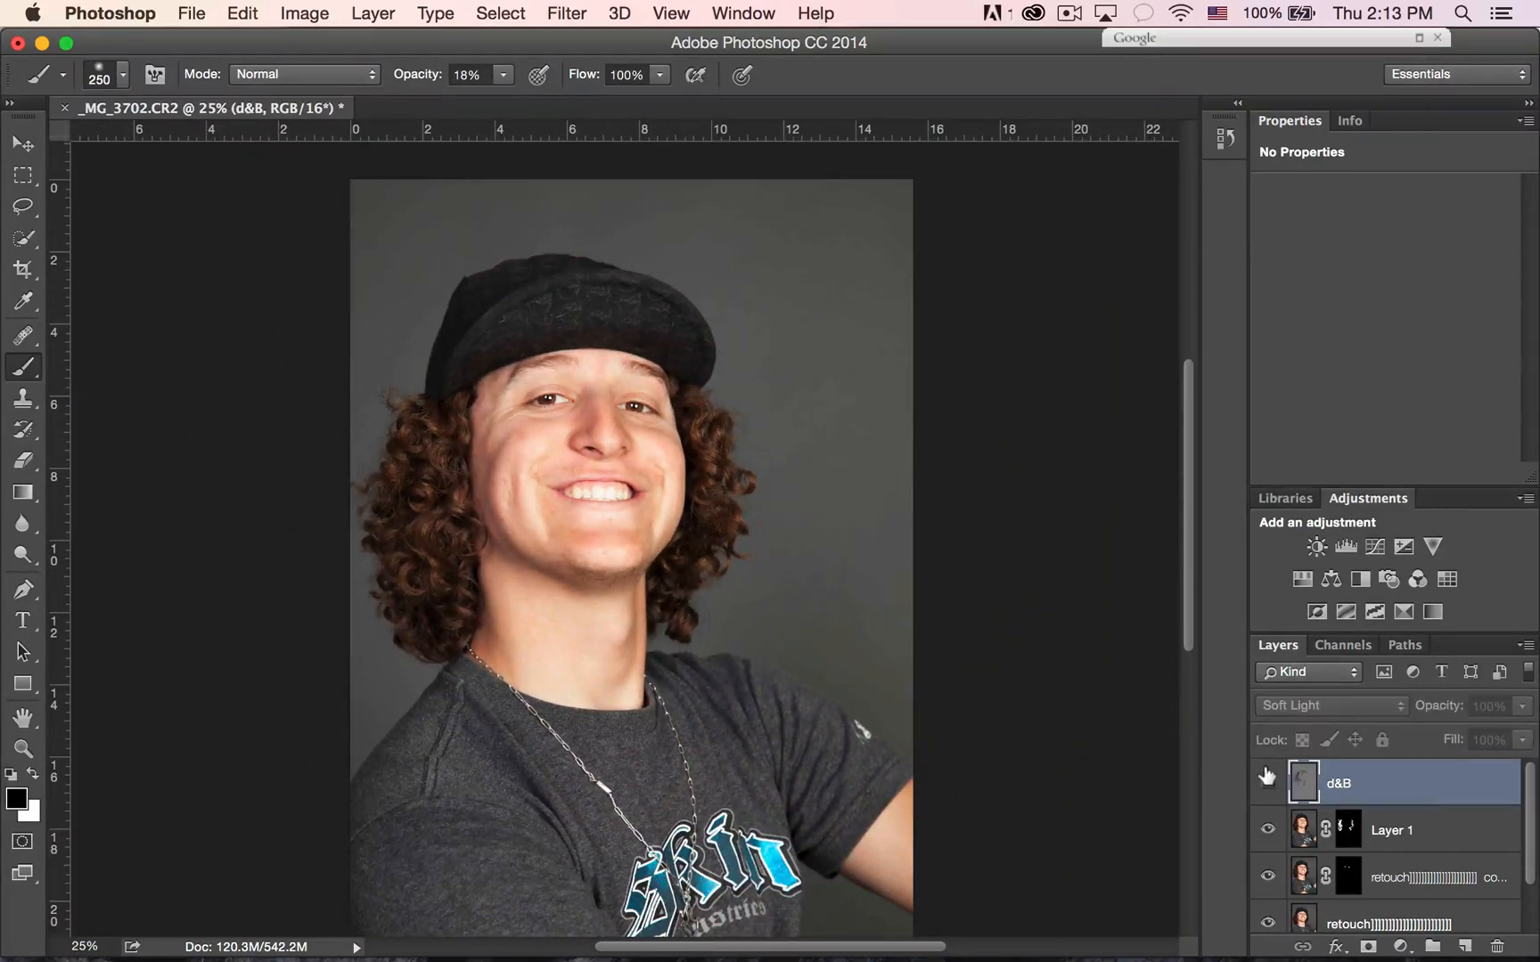
click(1266, 779)
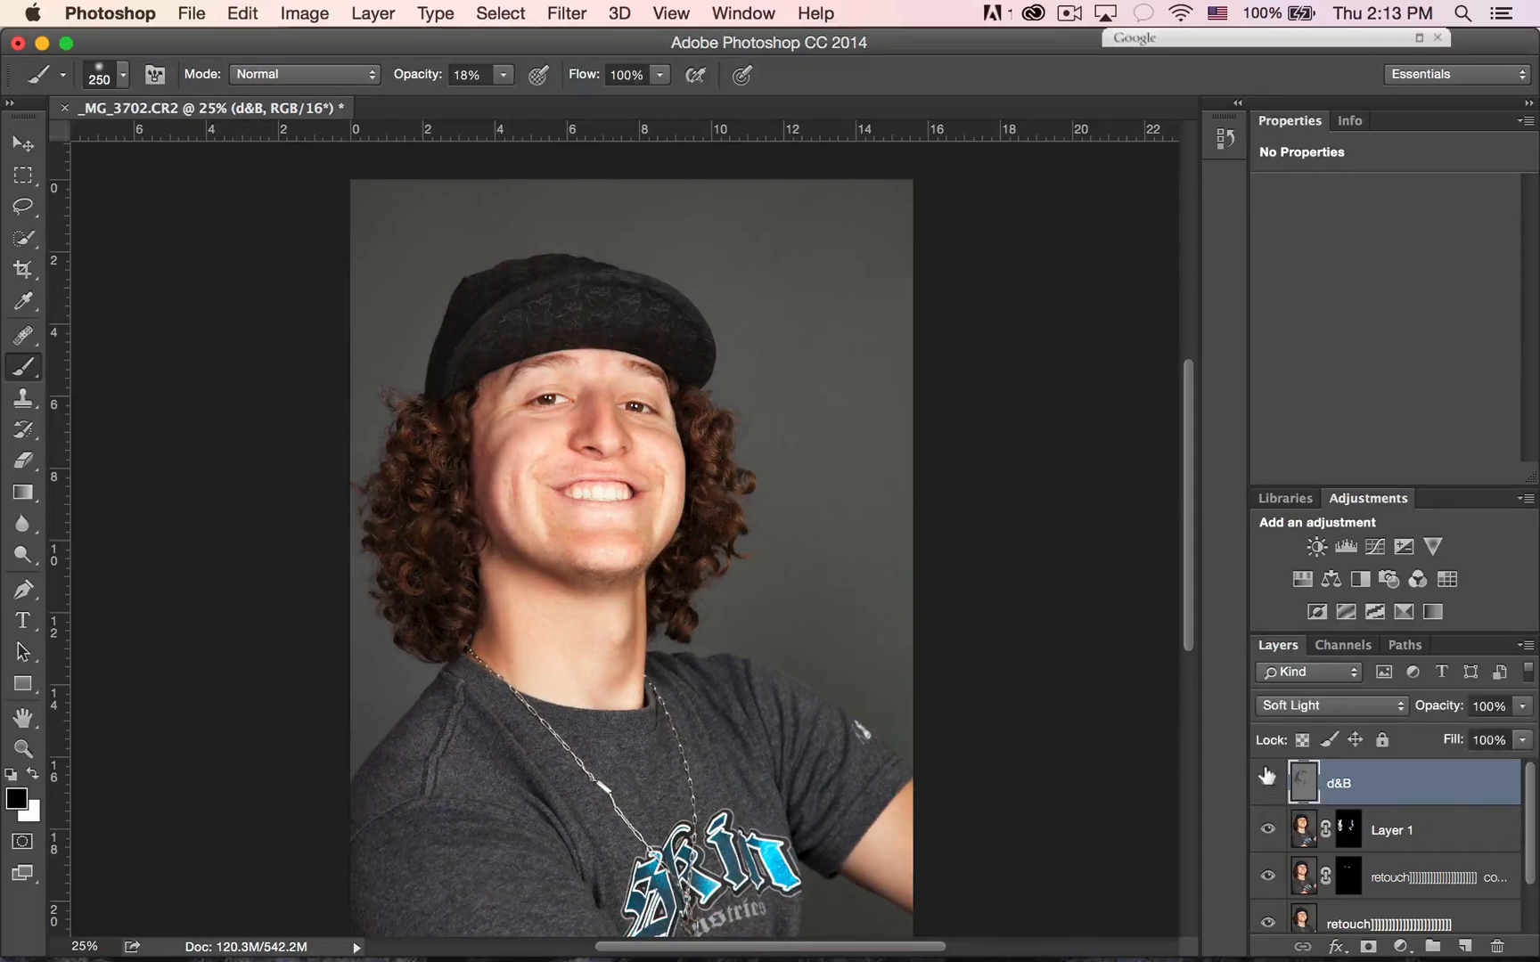
click(1266, 779)
click(1267, 779)
click(1266, 779)
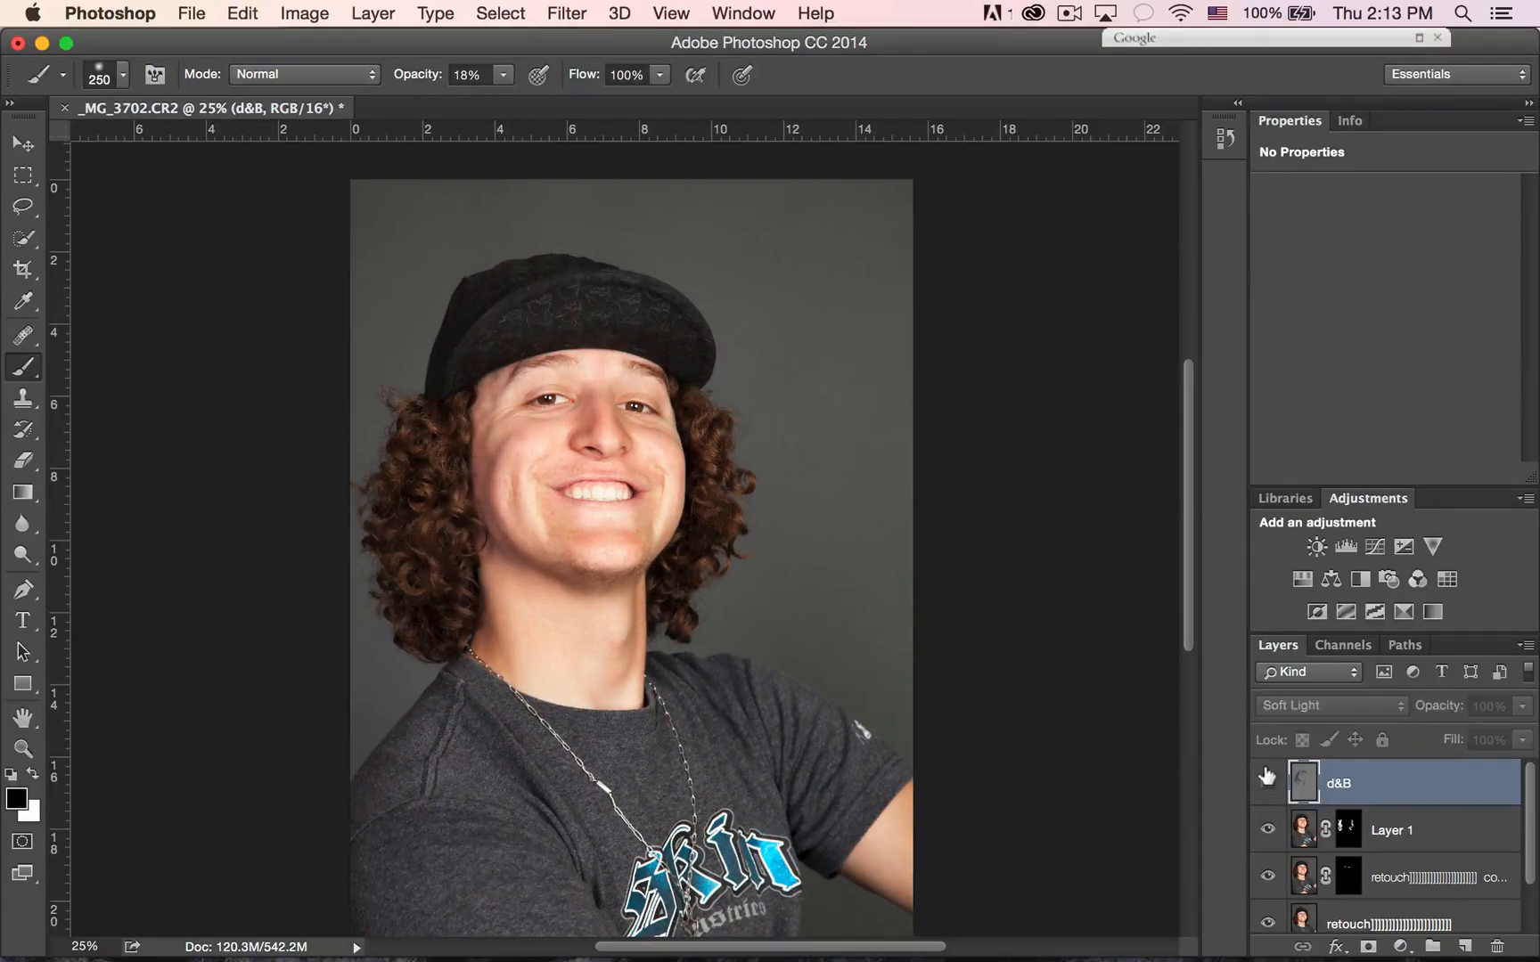
click(1266, 779)
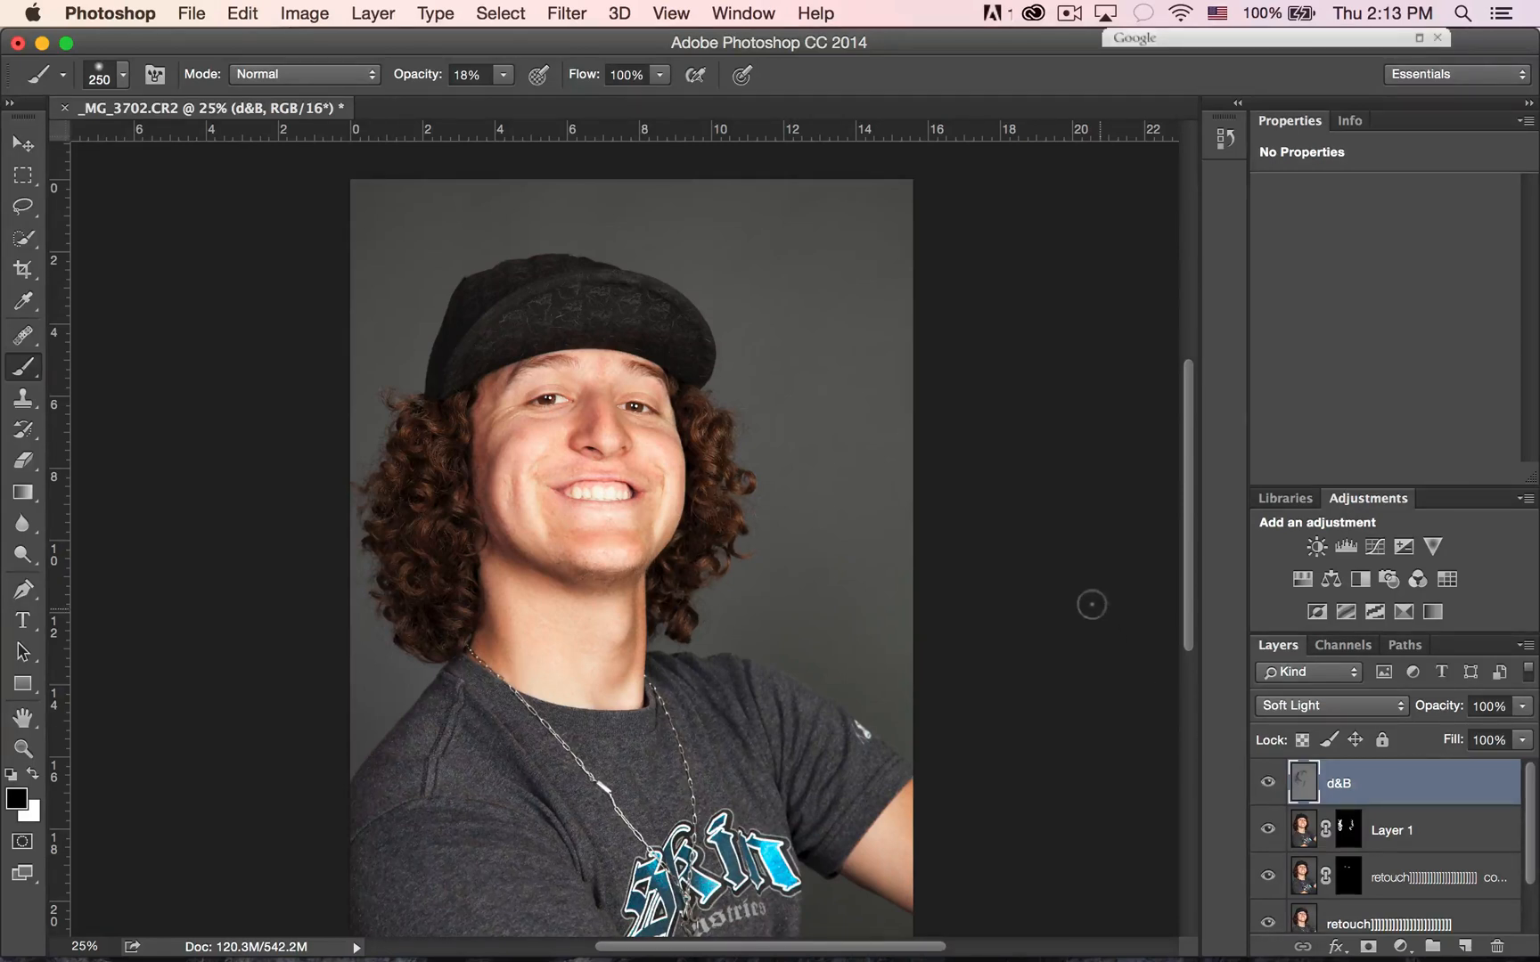
Step: Add another layer named Vignette in Soft Light mode, filled with the 50% gray neutral color
scroll(1079, 585, down, 3)
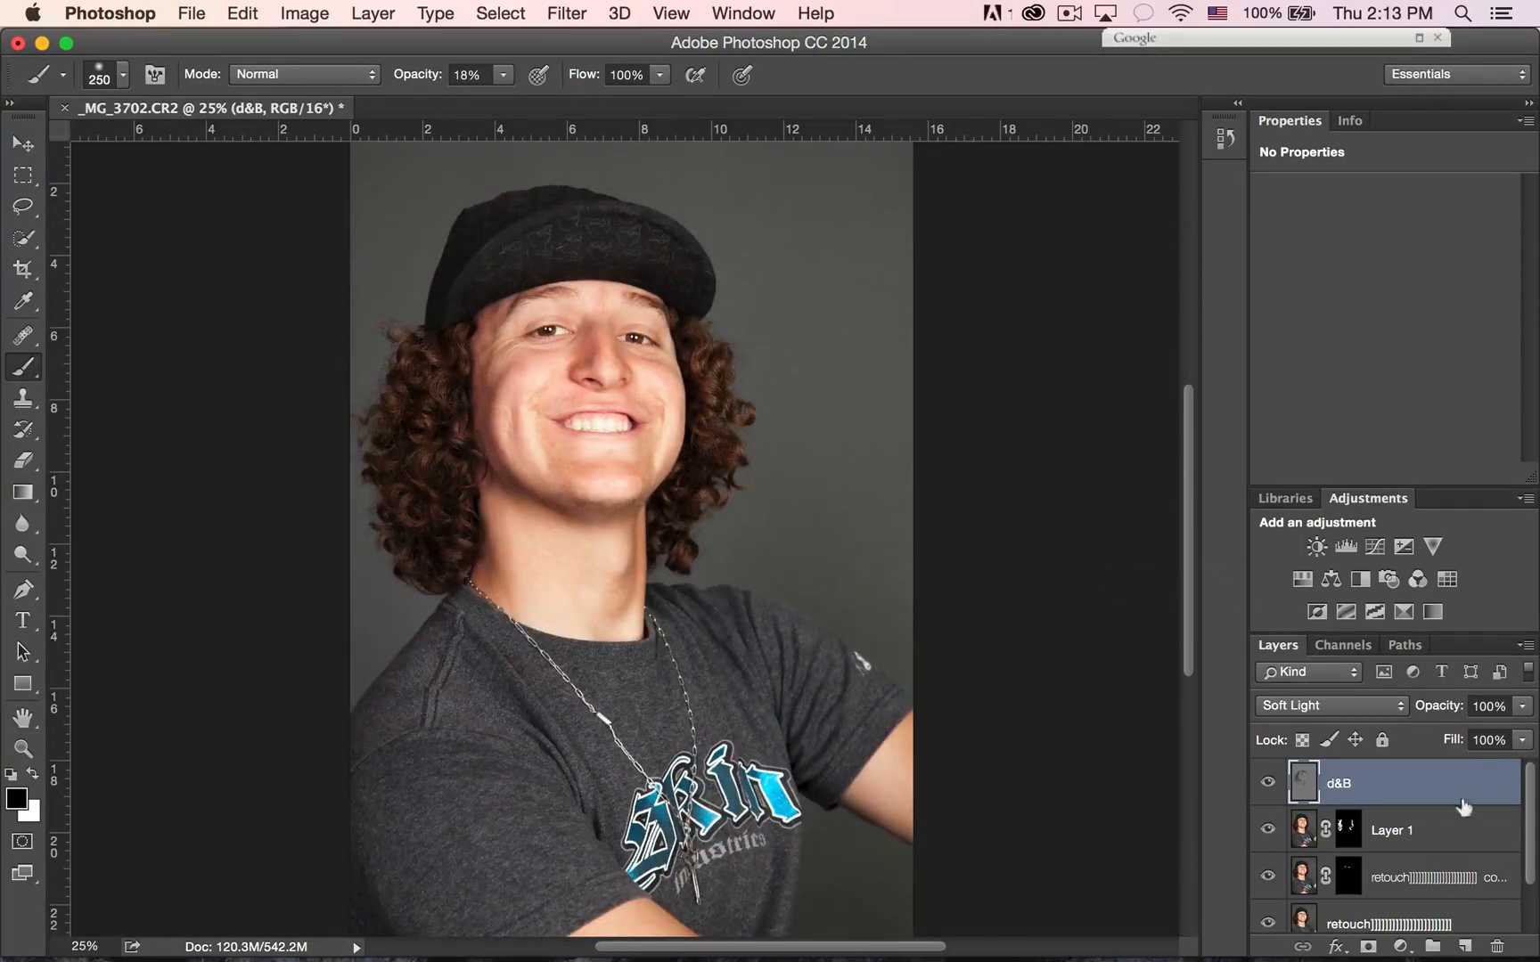
alt+click(1458, 943)
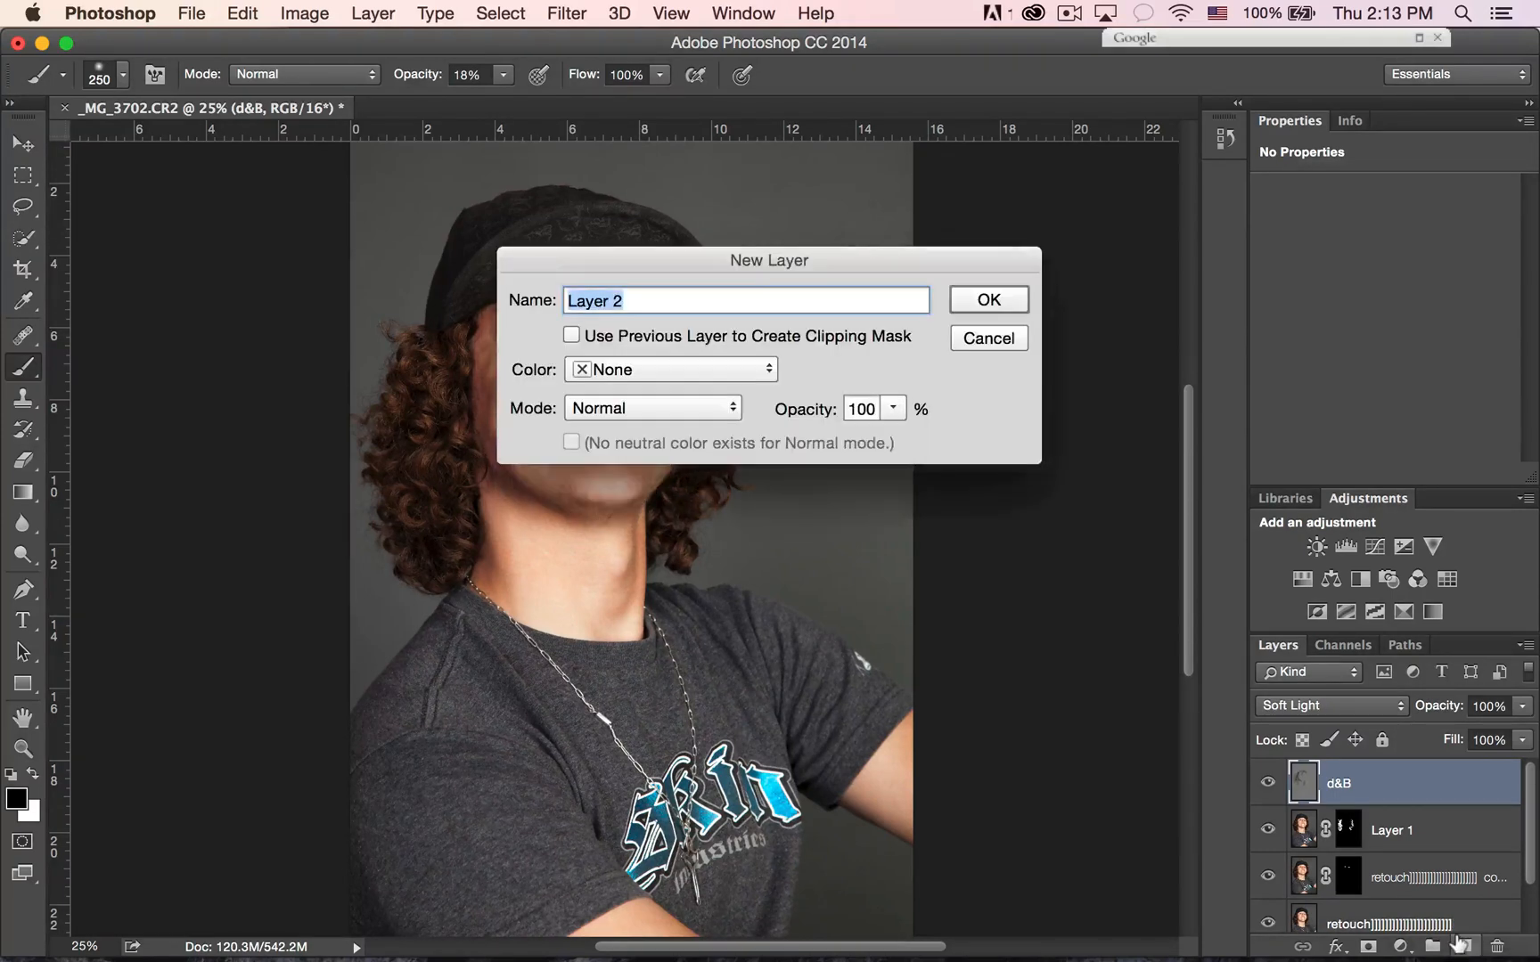
click(687, 416)
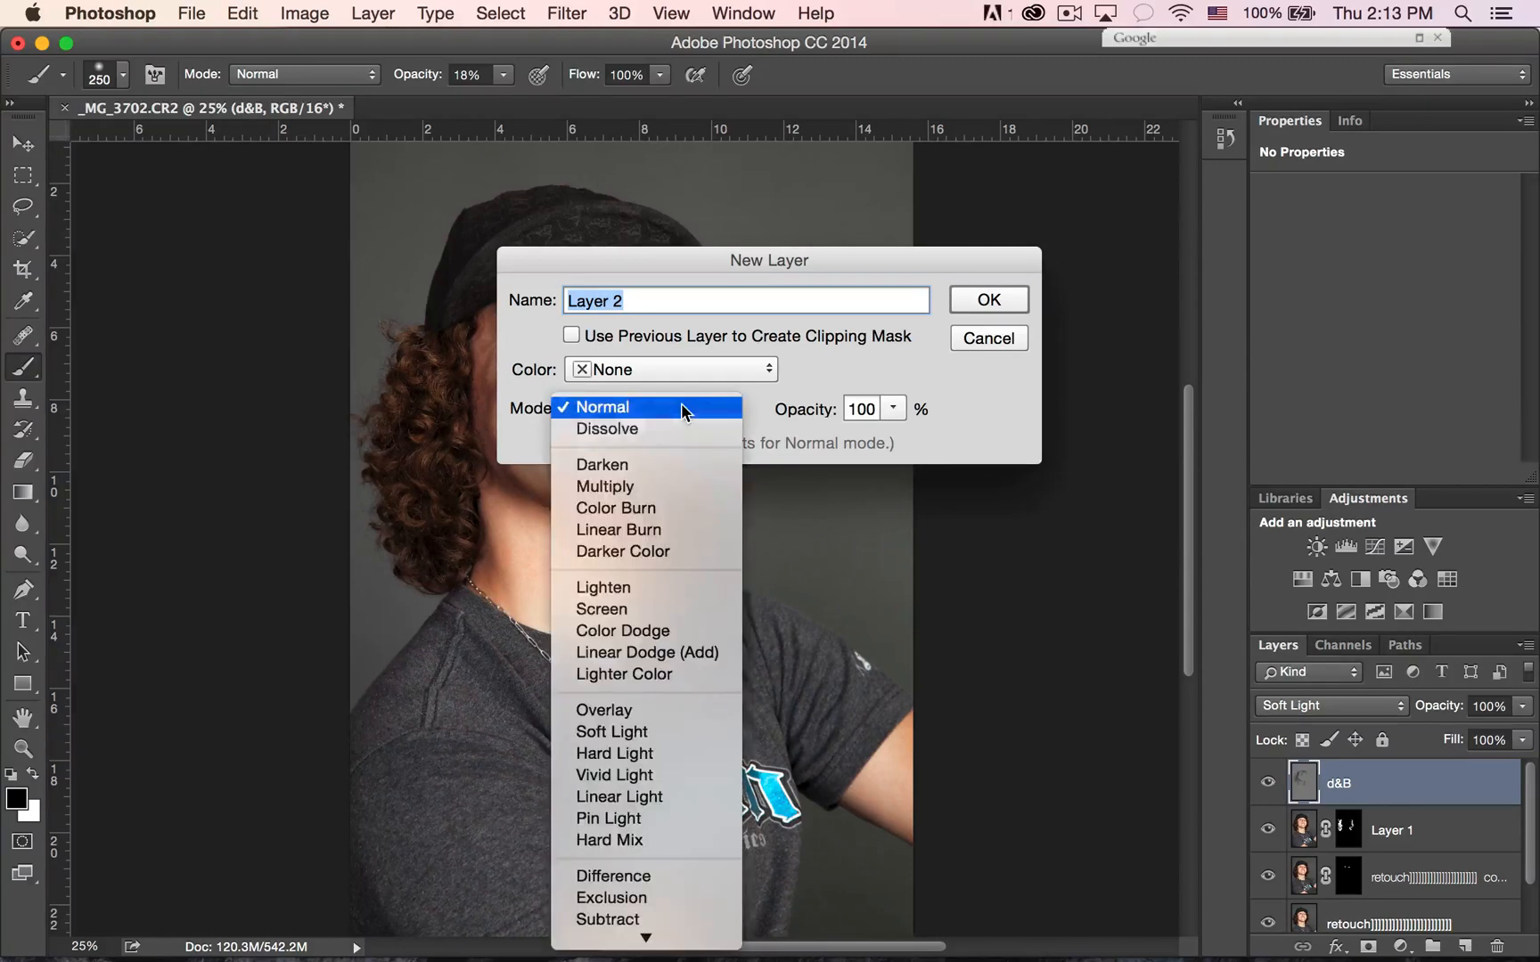
click(626, 744)
click(603, 445)
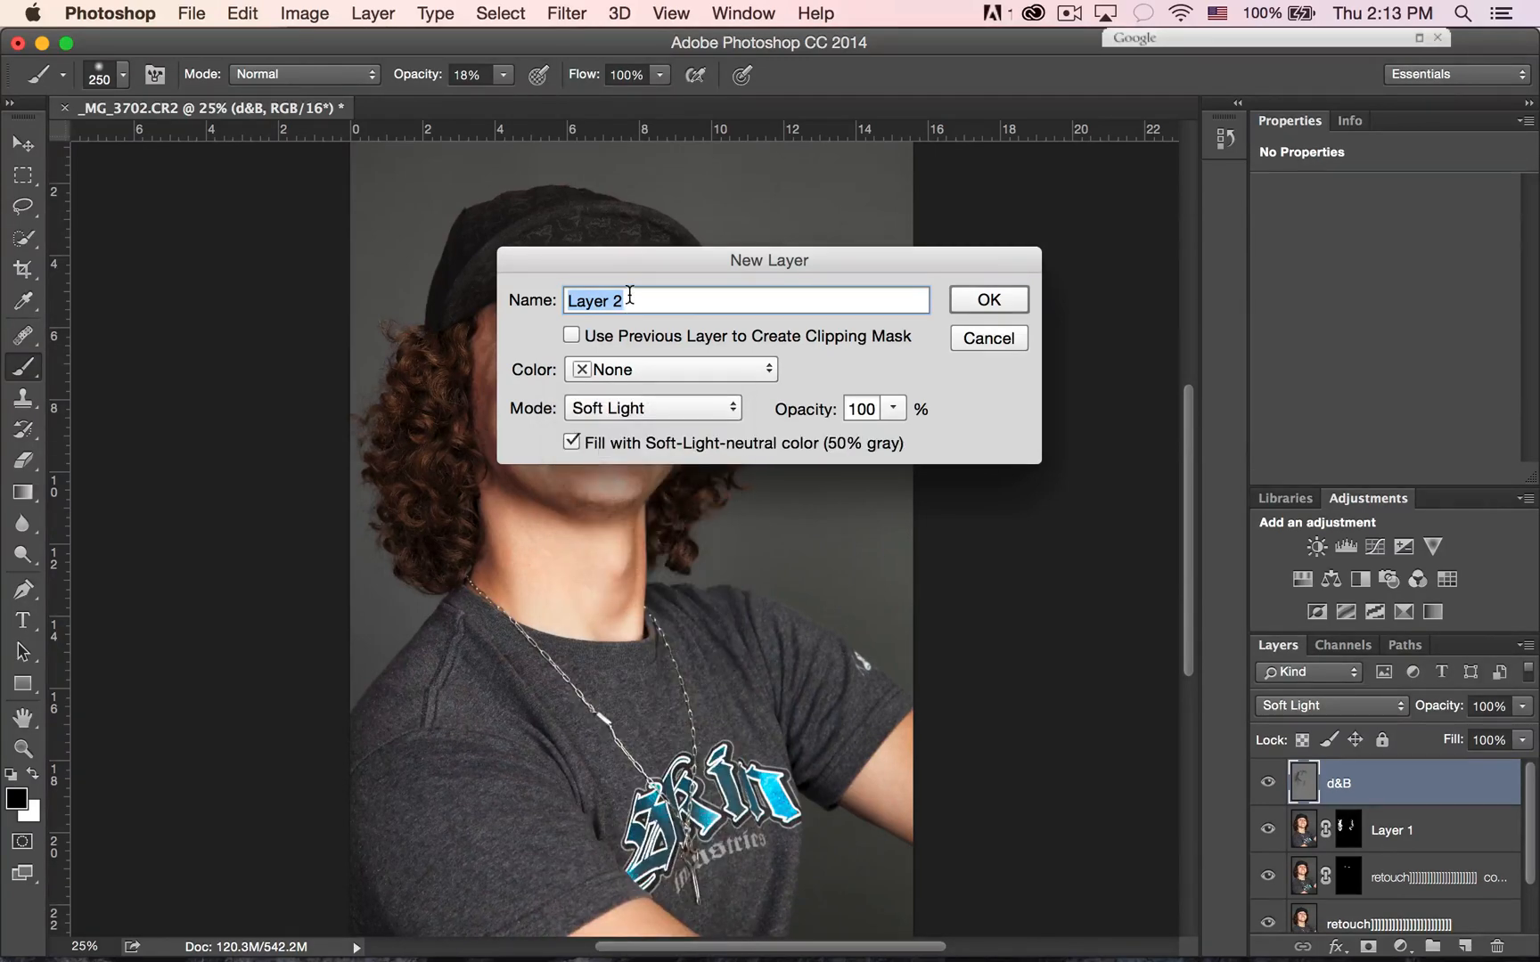
text(Vignette)
click(984, 299)
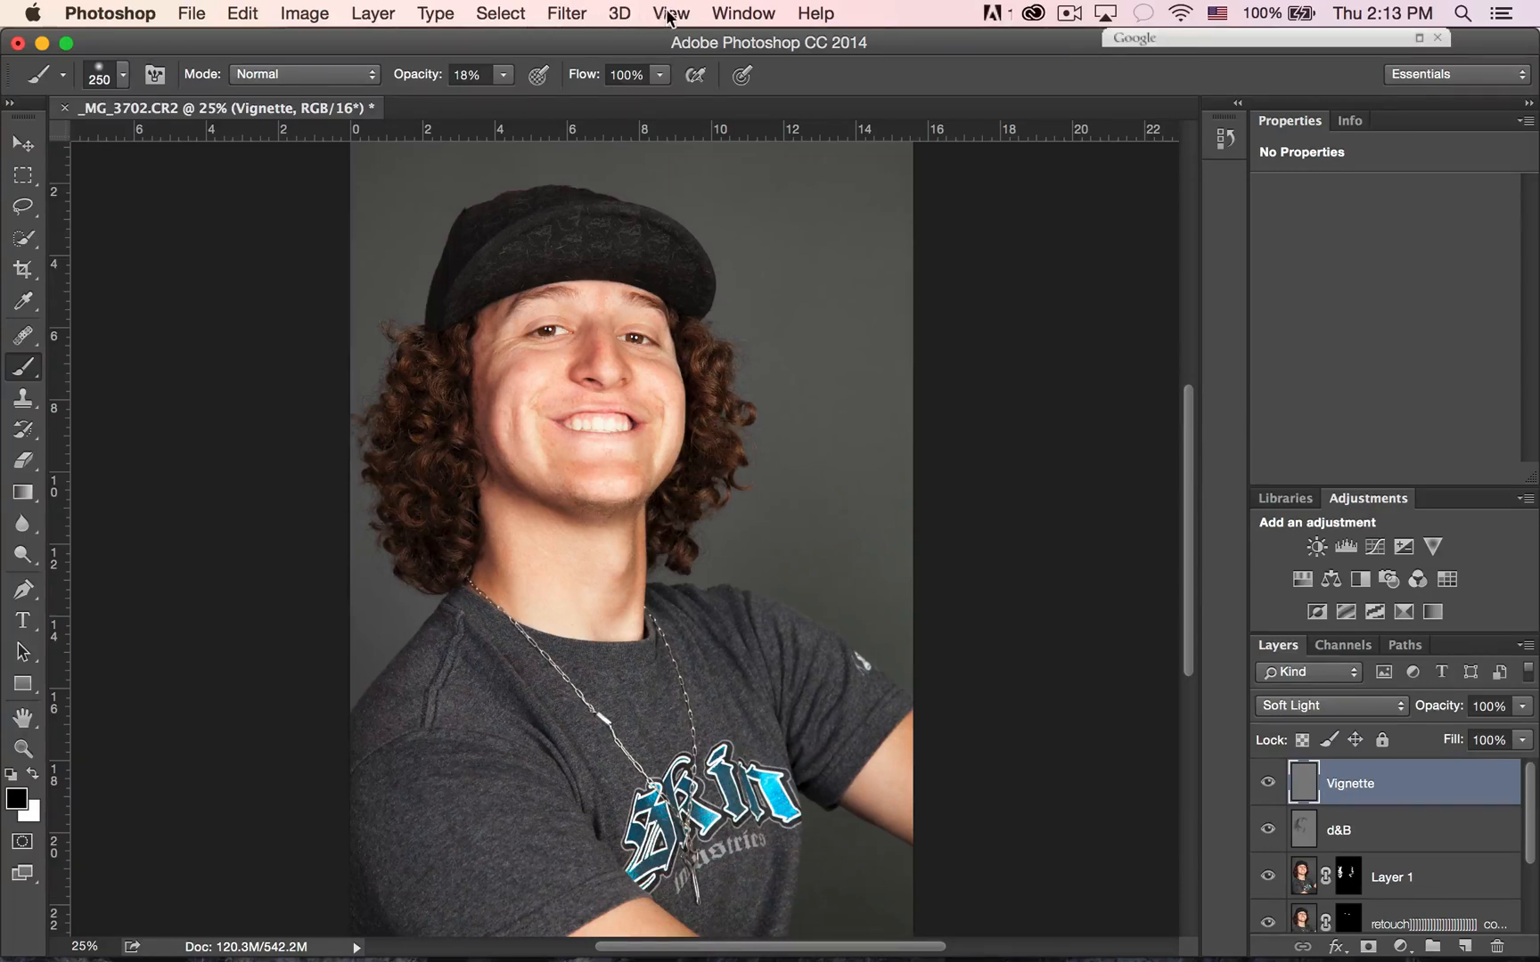
Step: Apply a custom Lens Correction to the Vignette layer with the vignette amount set to -100
click(569, 16)
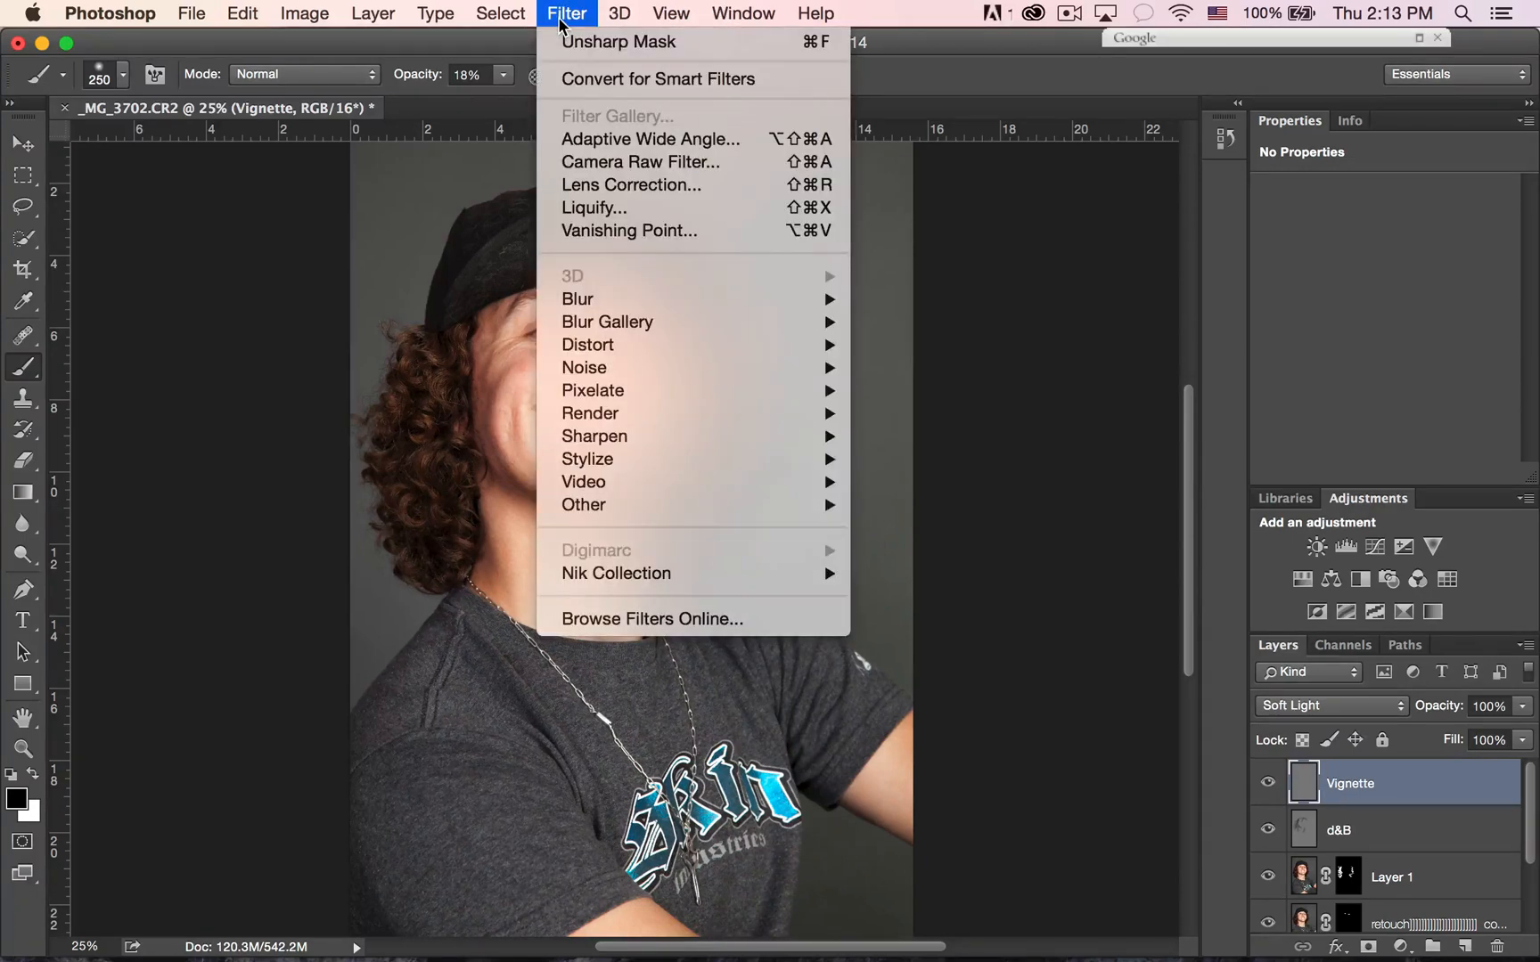
click(601, 185)
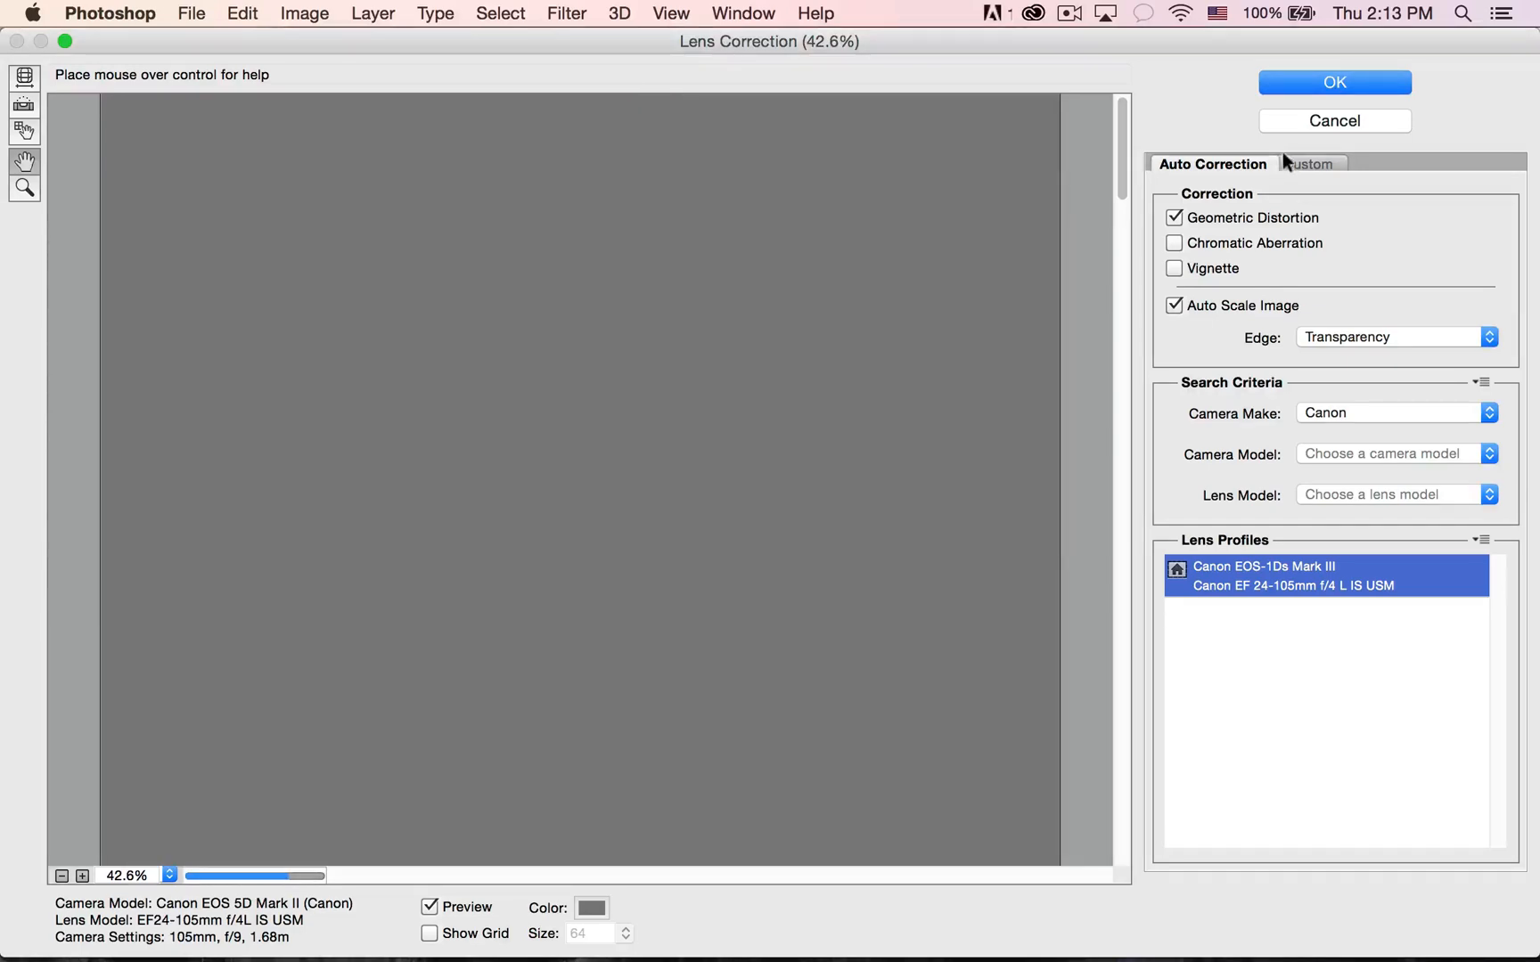
click(1291, 164)
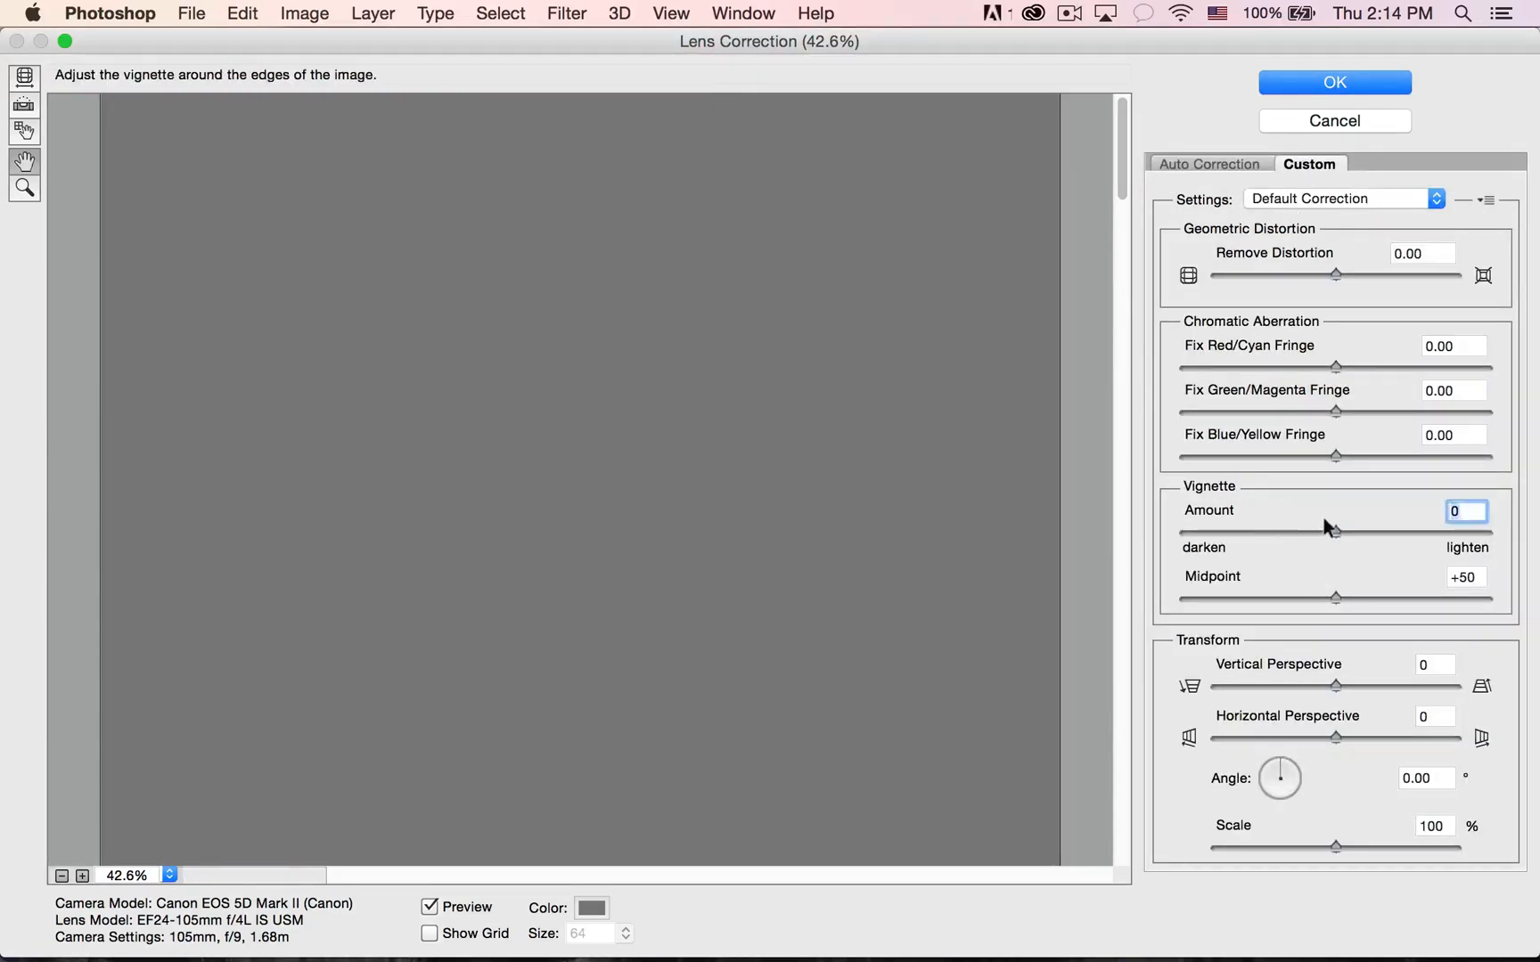
drag(1323, 519, 1141, 509)
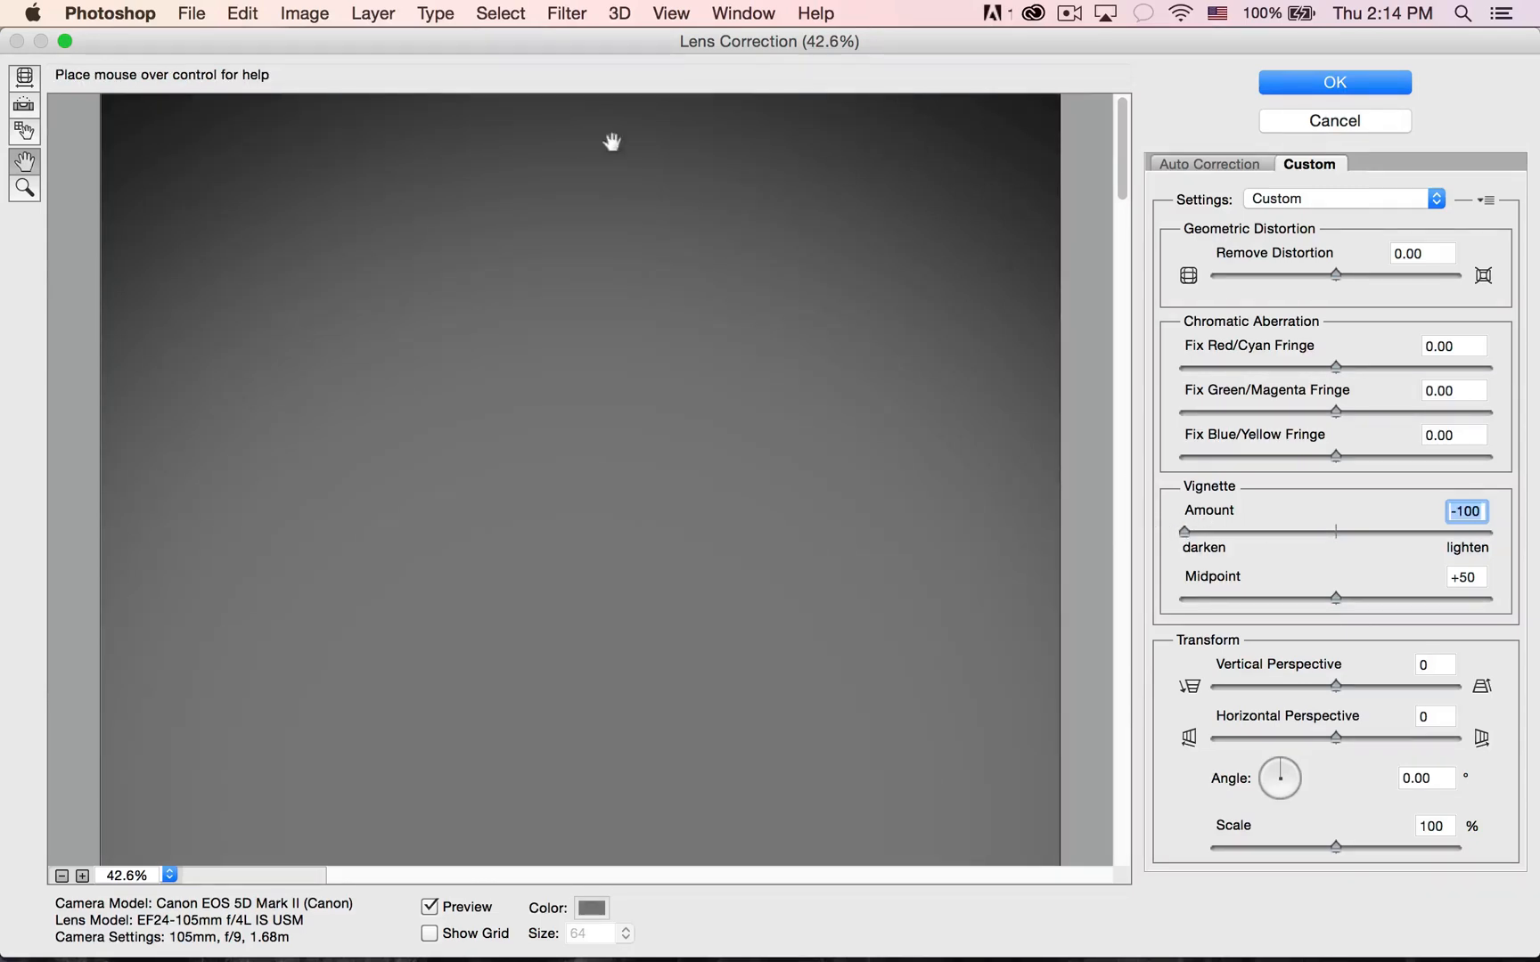
click(1310, 73)
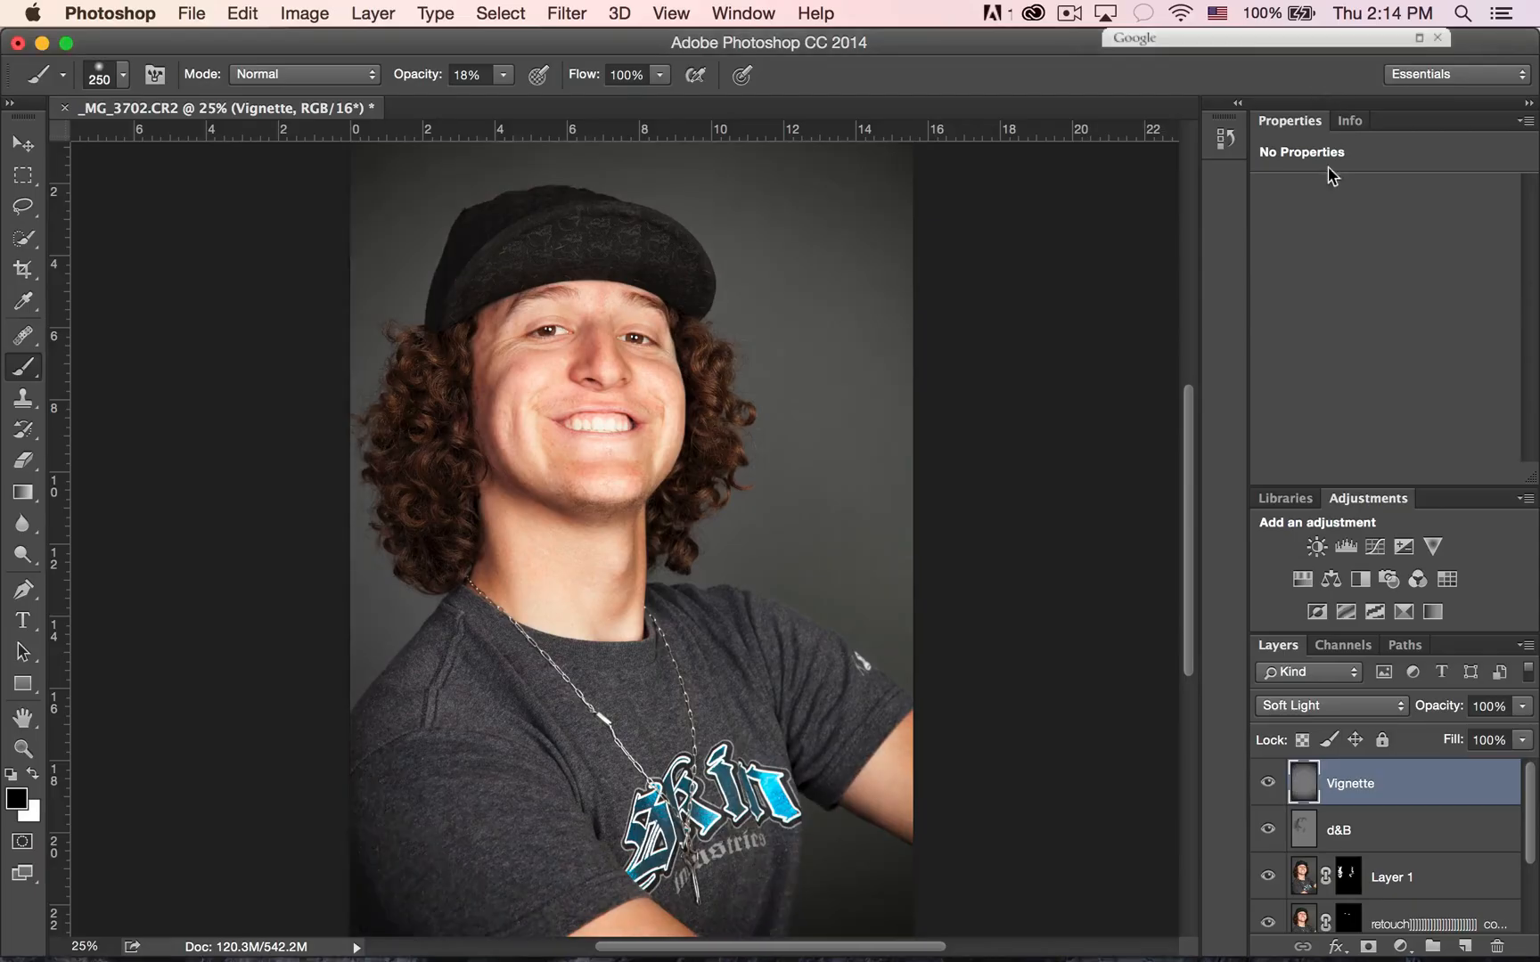
Step: Compare the image with and without the Vignette layer, and duplicate that layer with the copy's opacity at 58%
click(1263, 781)
click(1264, 781)
click(1262, 781)
click(1262, 781)
click(1262, 781)
click(1261, 781)
key(ctrl+j)
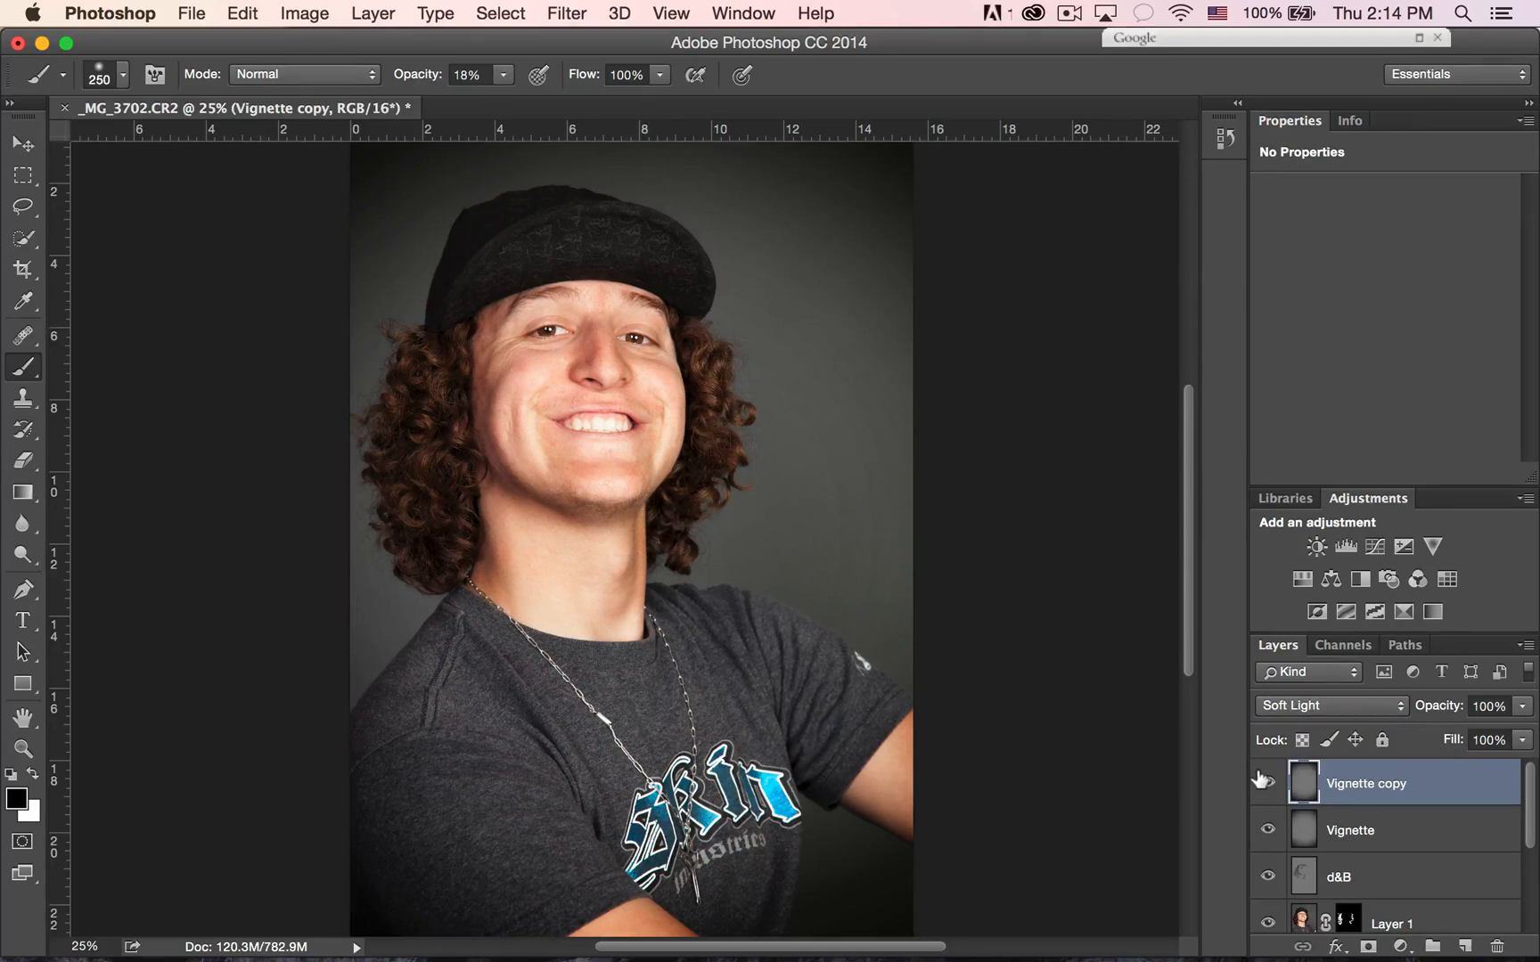
drag(1436, 708, 1386, 704)
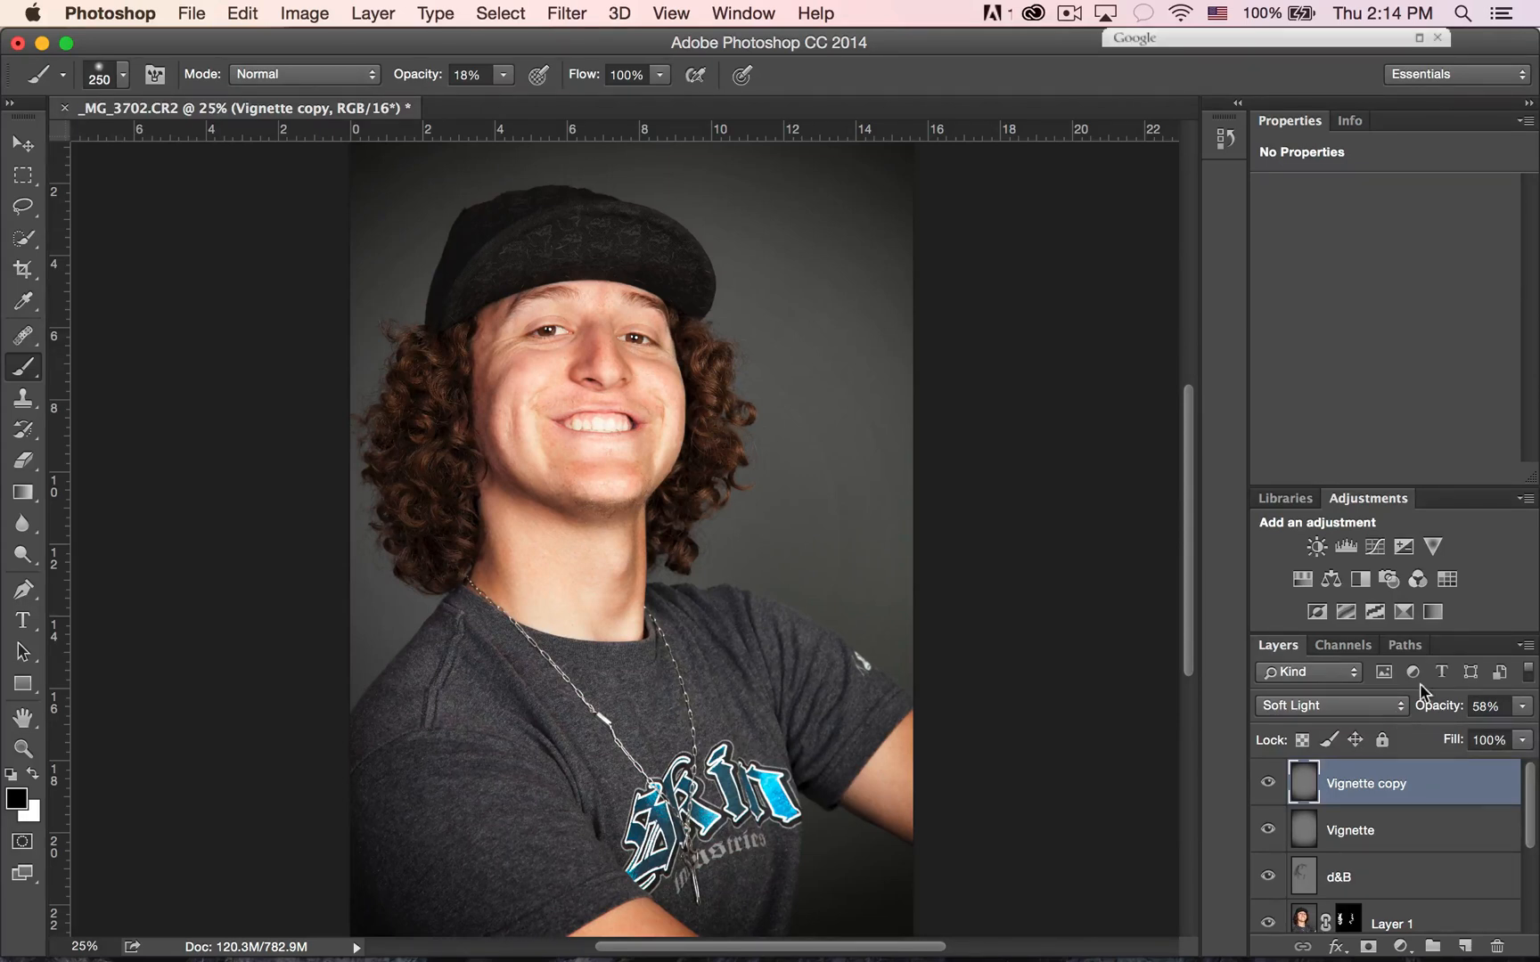
Step: Compare the full retouch with the original by hiding and restoring every layer except Background
scroll(1466, 820, down, 3)
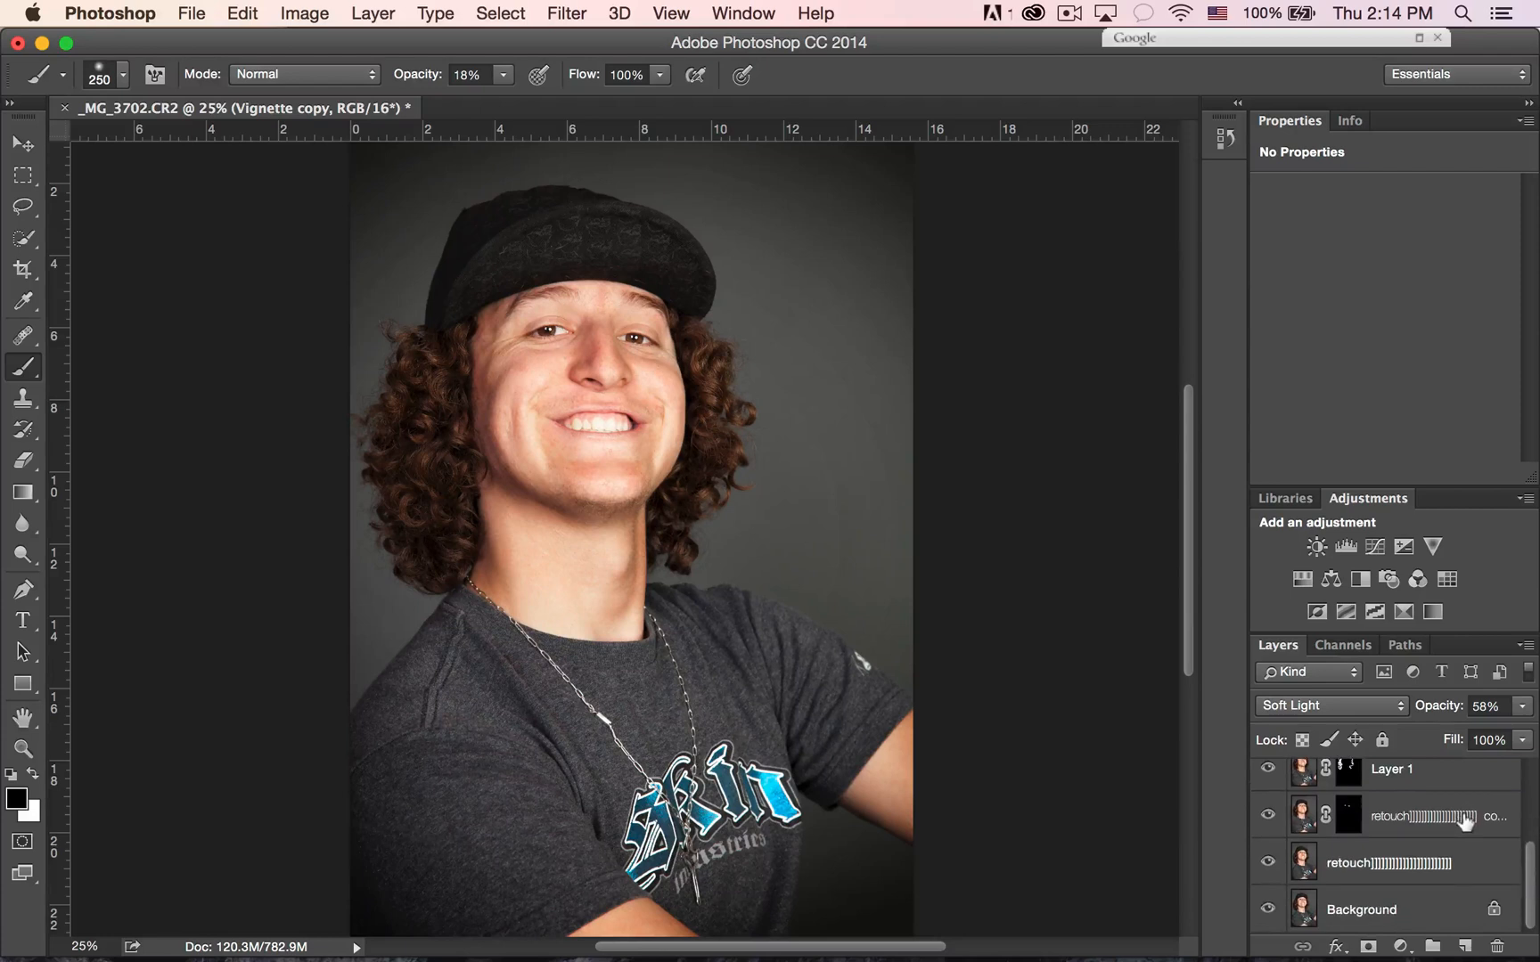
alt+click(1264, 906)
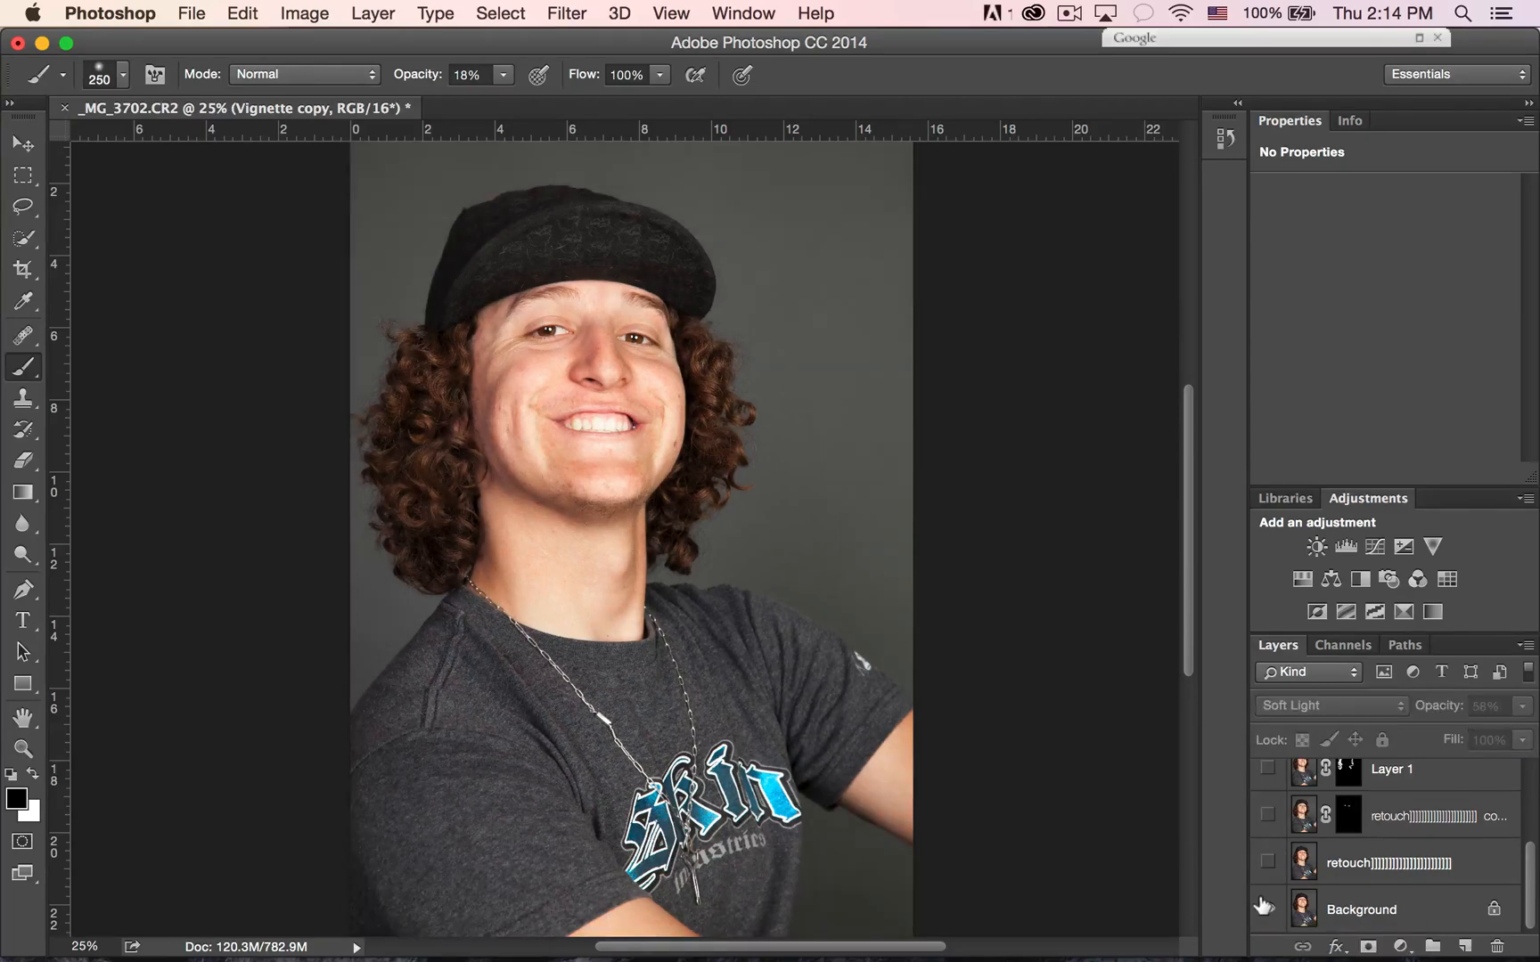
alt+click(1263, 906)
alt+click(1263, 906)
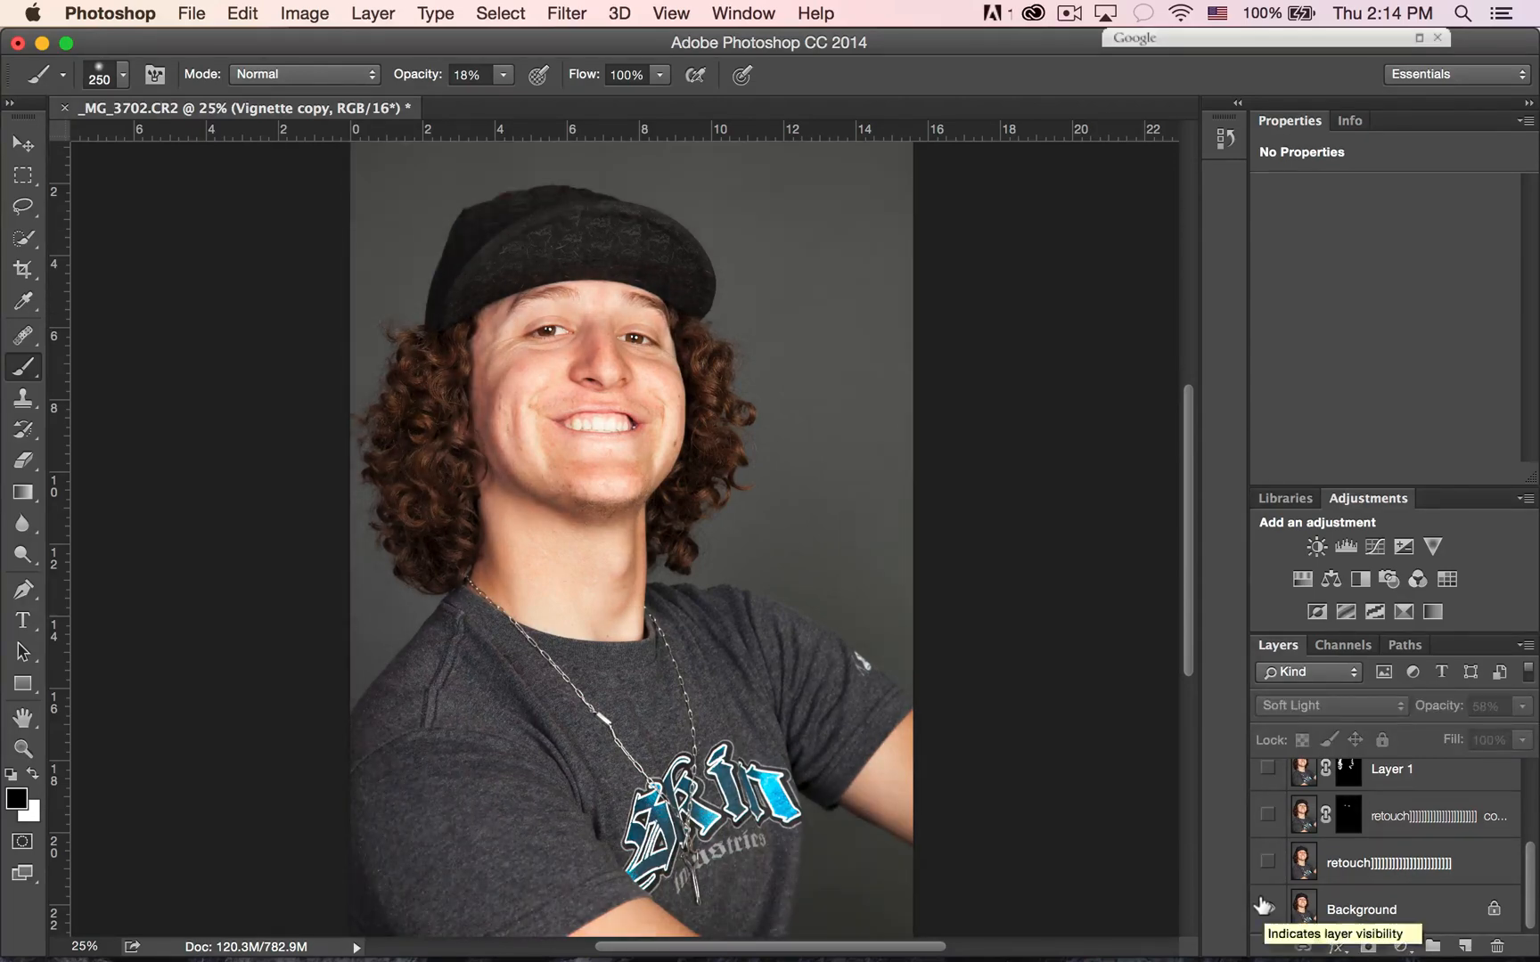